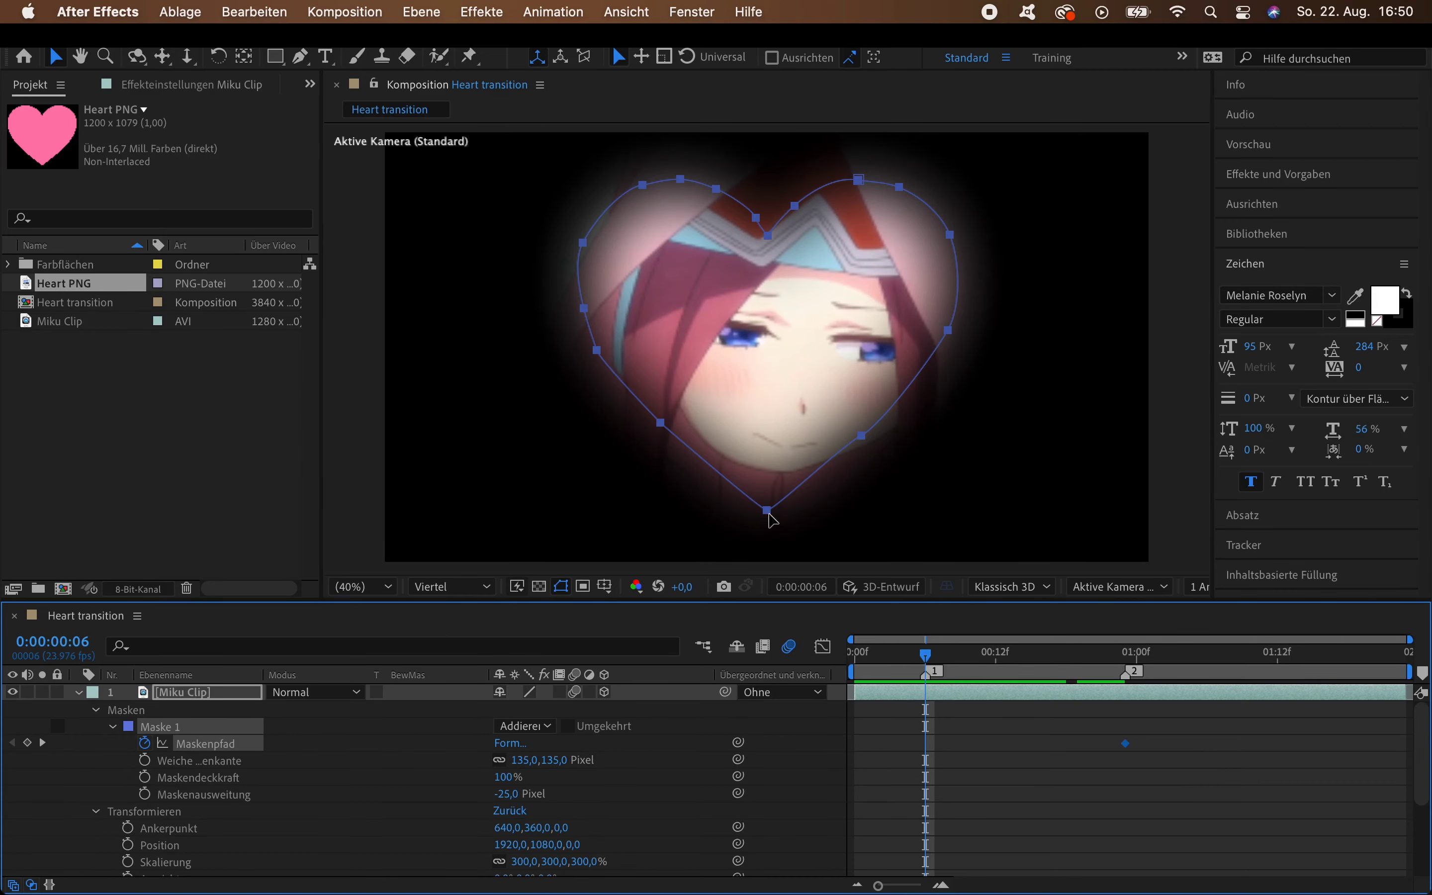
# At frame 6, scale the heart mask up to enclose the whole Miku Clip, then search effects for 'verl'.
pyautogui.doubleClick(768, 510)
pyautogui.scroll(-2, 769, 513)
pyautogui.scroll(-1, 770, 513)
pyautogui.moveTo(769, 514)
pyautogui.mouseDown()
pyautogui.moveTo(719, 385)
pyautogui.moveTo(617, 339)
pyautogui.moveTo(610, 243)
pyautogui.mouseUp()
pyautogui.click(1278, 174)
pyautogui.write('verl')
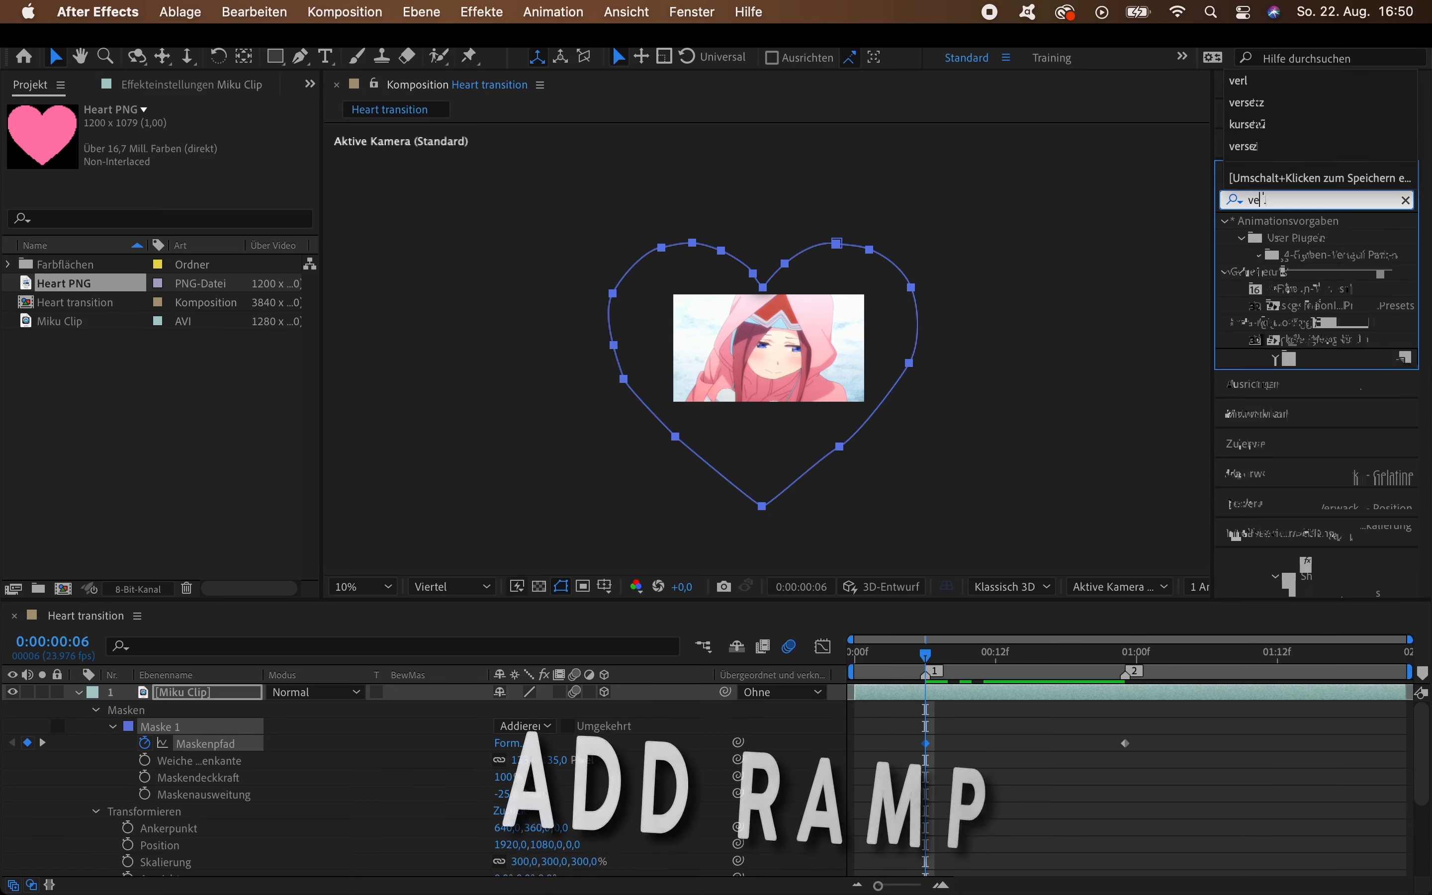
# Apply the Verlauf gradient to Miku Clip and set its start and end colours to pink.
pyautogui.moveTo(1303, 305); pyautogui.dragTo(902, 699)
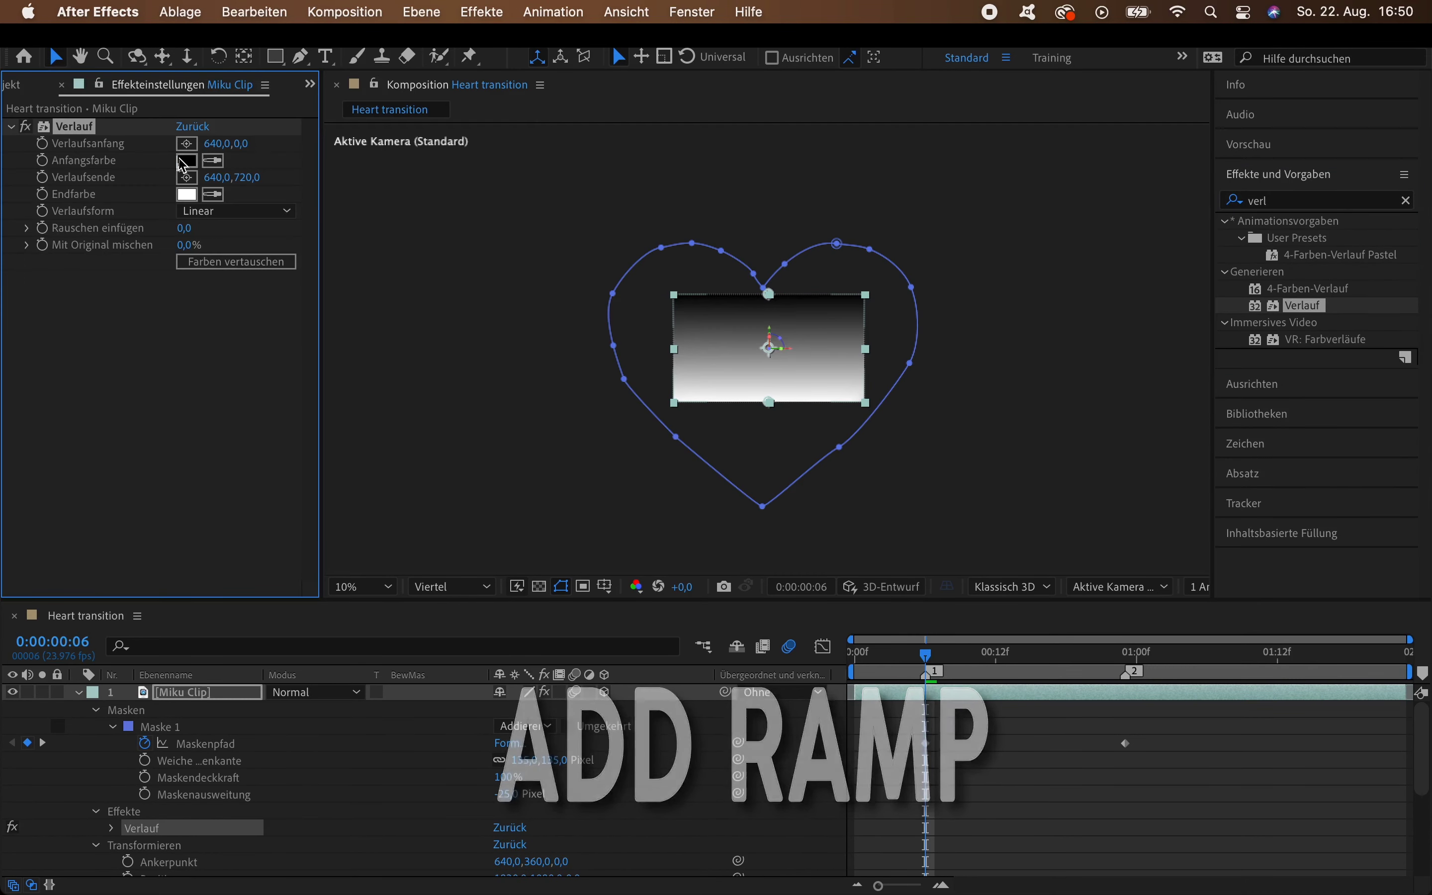
pyautogui.click(187, 159)
pyautogui.click(783, 548)
pyautogui.click(651, 533)
pyautogui.moveTo(651, 533); pyautogui.dragTo(670, 529)
pyautogui.moveTo(786, 550); pyautogui.dragTo(786, 542)
pyautogui.click(950, 527)
pyautogui.click(213, 194)
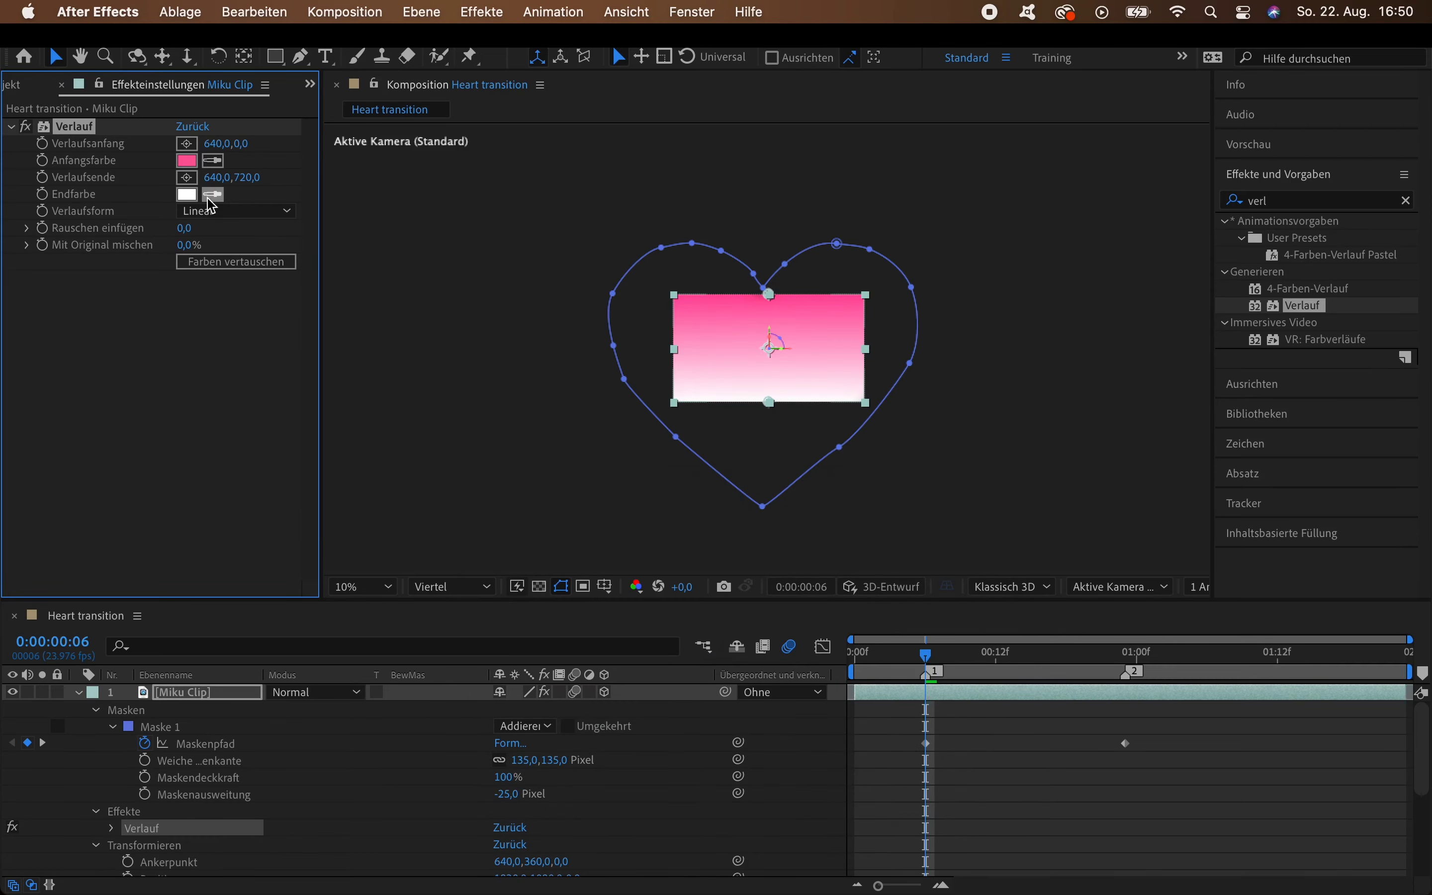
pyautogui.click(186, 160)
# Keyframe the Verlauf effect opacity at 0% on frame 6 and 100% later on.
pyautogui.scroll(-2, 175, 845)
pyautogui.click(113, 778)
pyautogui.click(131, 870)
pyautogui.scroll(-1, 131, 870)
pyautogui.moveTo(532, 869); pyautogui.dragTo(497, 870)
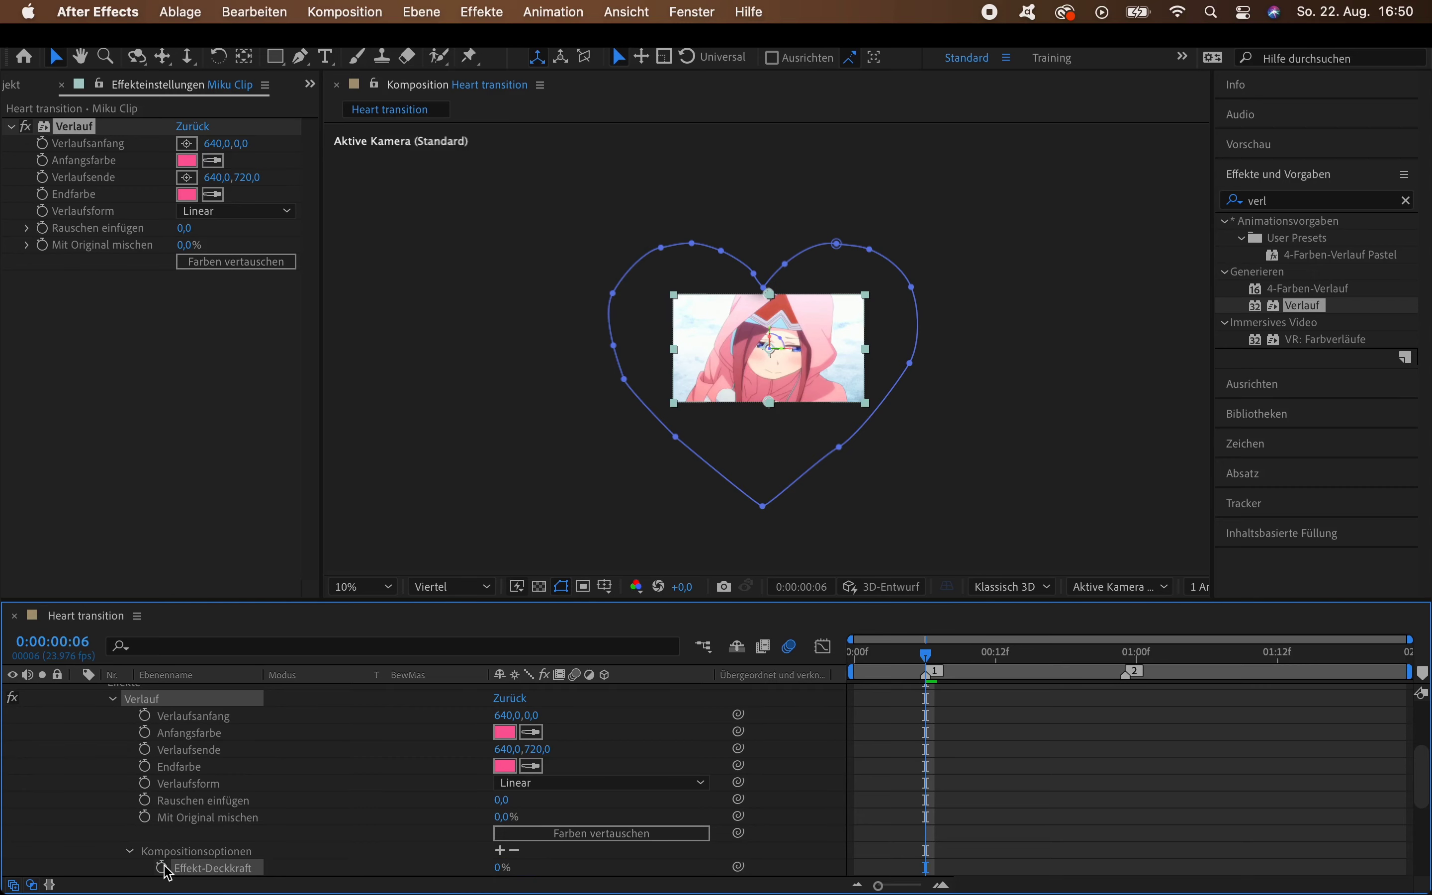
pyautogui.scroll(2, 1027, 761)
pyautogui.scroll(3, 1026, 761)
pyautogui.click(1126, 656)
pyautogui.scroll(-3, 1007, 809)
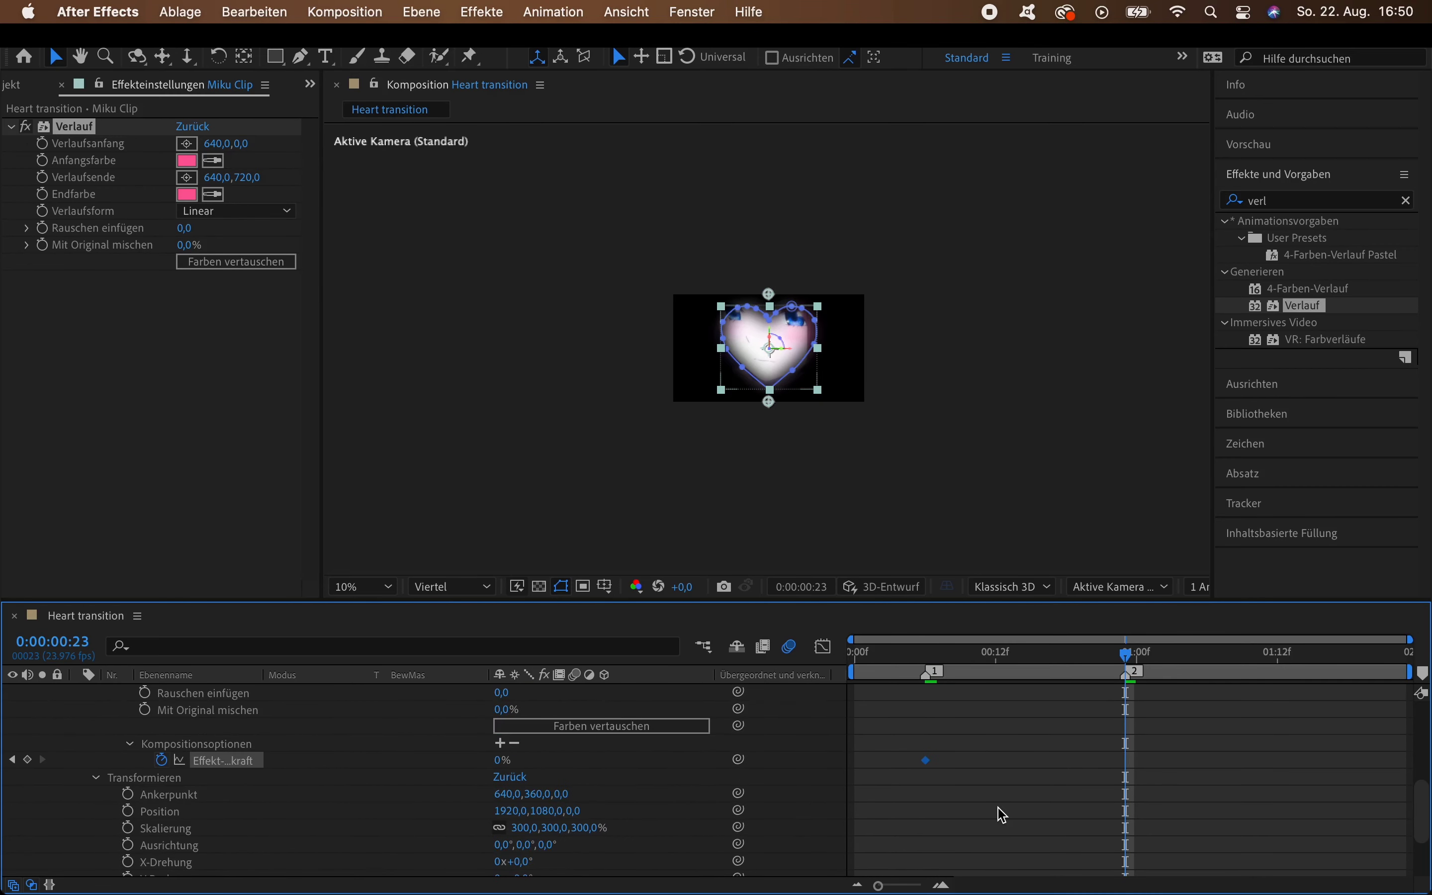
pyautogui.moveTo(498, 761); pyautogui.dragTo(1071, 678)
# Preview the fade and move the 100% opacity keyframe earlier, around frame 16.
pyautogui.click(980, 671)
pyautogui.press('space')
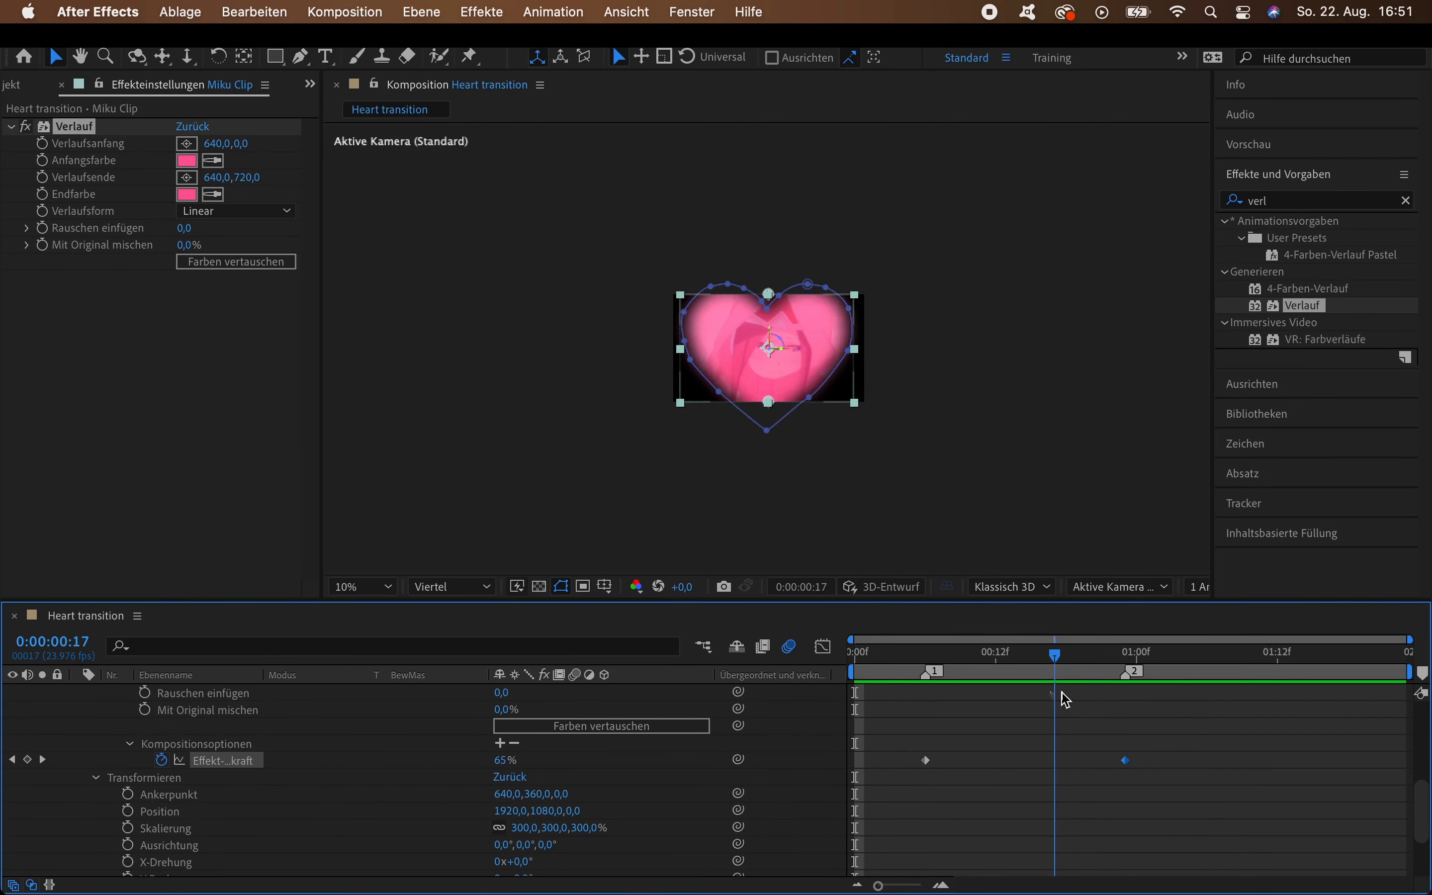
pyautogui.press('space')
pyautogui.scroll(-3, 1071, 808)
pyautogui.scroll(5, 1072, 815)
pyautogui.scroll(-3, 1072, 814)
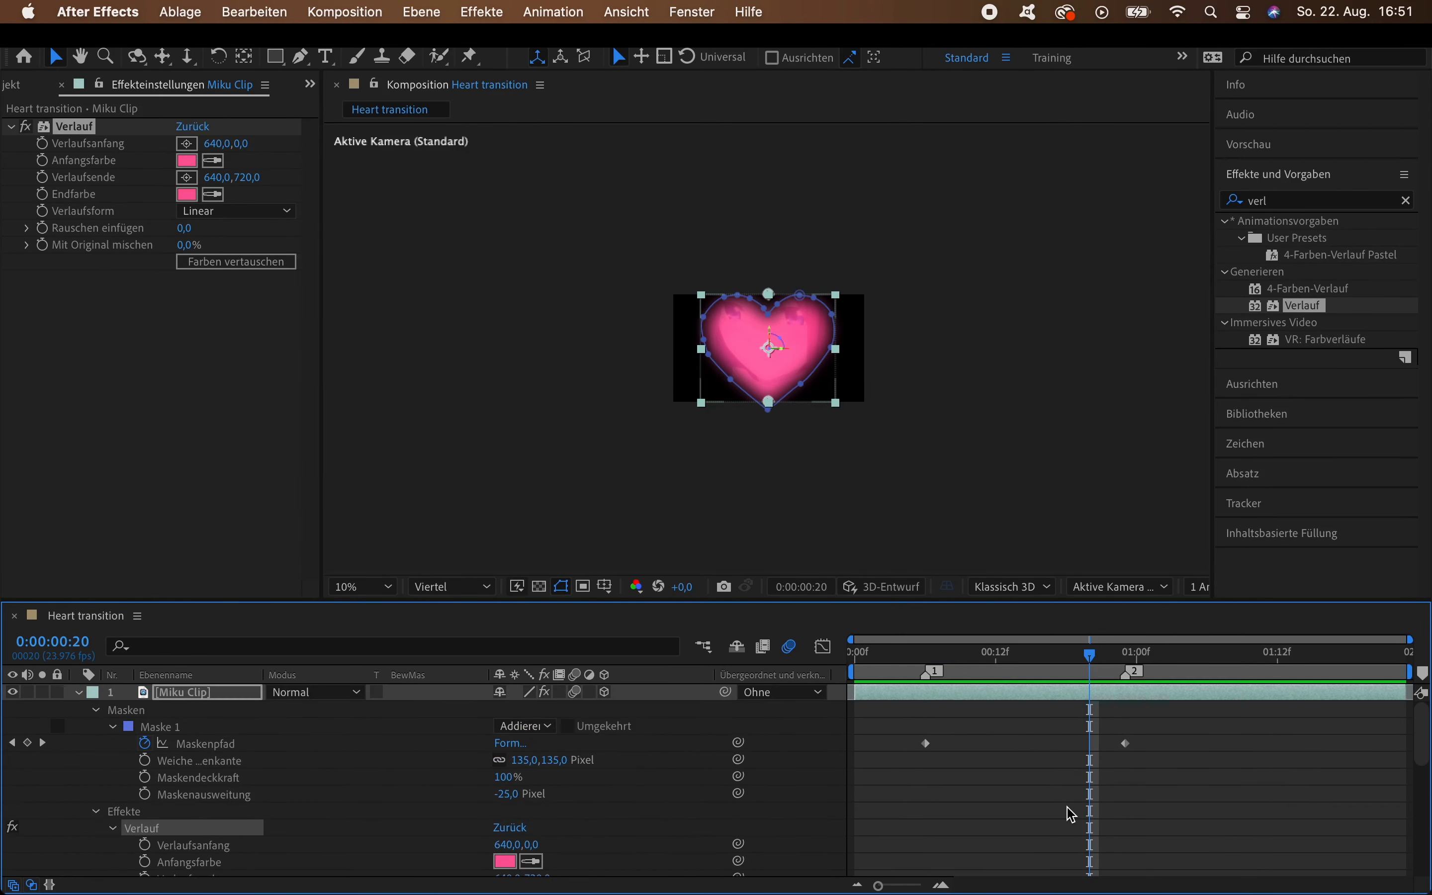
pyautogui.moveTo(1125, 742); pyautogui.dragTo(1080, 745)
pyautogui.moveTo(1043, 654)
pyautogui.mouseDown()
pyautogui.moveTo(847, 668)
pyautogui.moveTo(926, 654)
pyautogui.mouseUp()
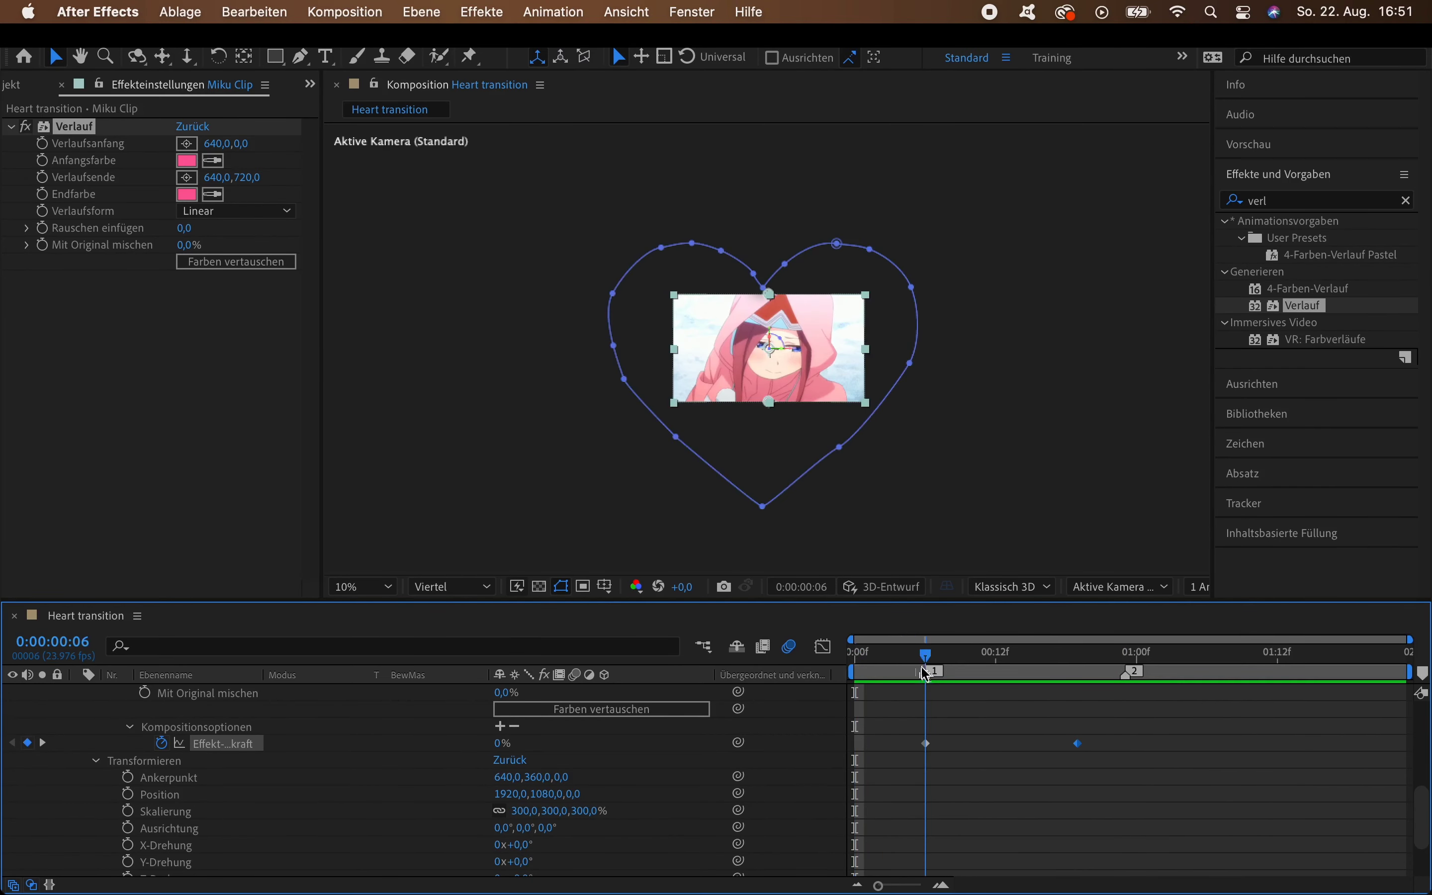
pyautogui.scroll(10, 608, 747)
# Fit the composition to the viewer and add a new camera layer.
pyautogui.click(78, 693)
pyautogui.click(607, 747)
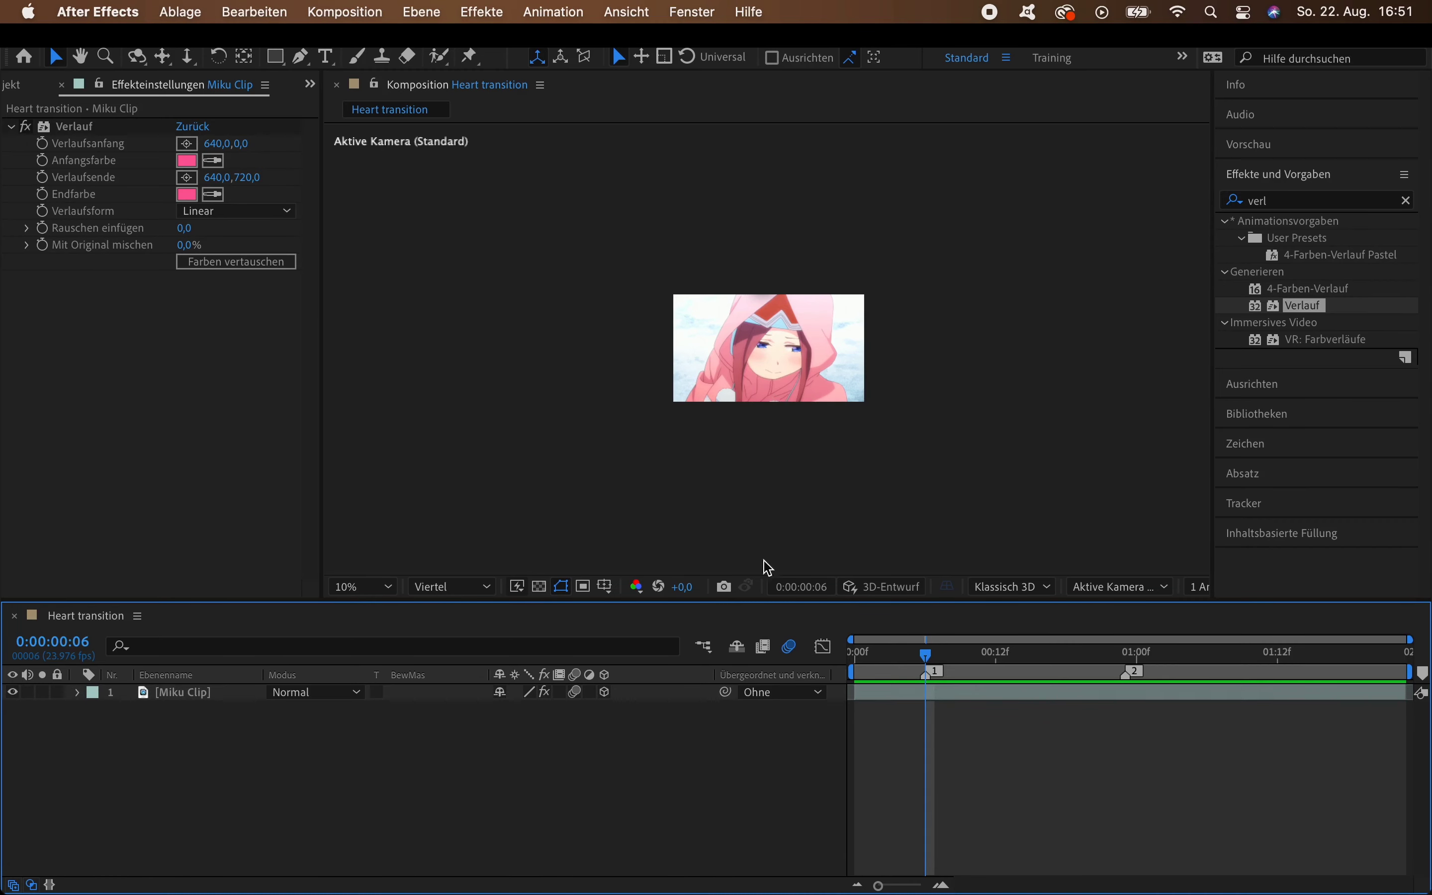
pyautogui.click(367, 587)
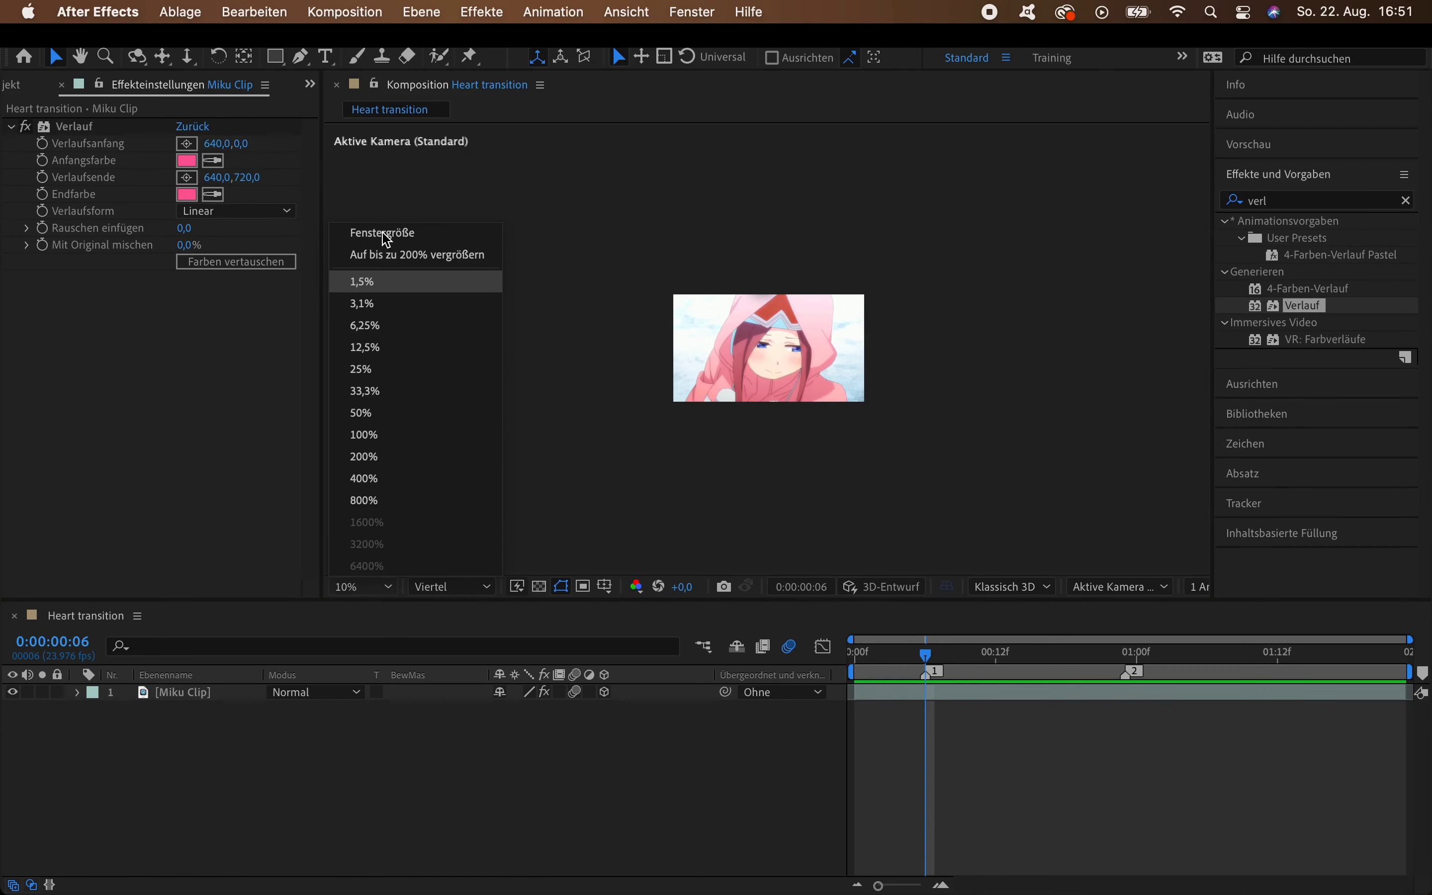
pyautogui.click(388, 234)
pyautogui.click(196, 692)
pyautogui.click(429, 10)
pyautogui.moveTo(438, 621)
pyautogui.click(709, 106)
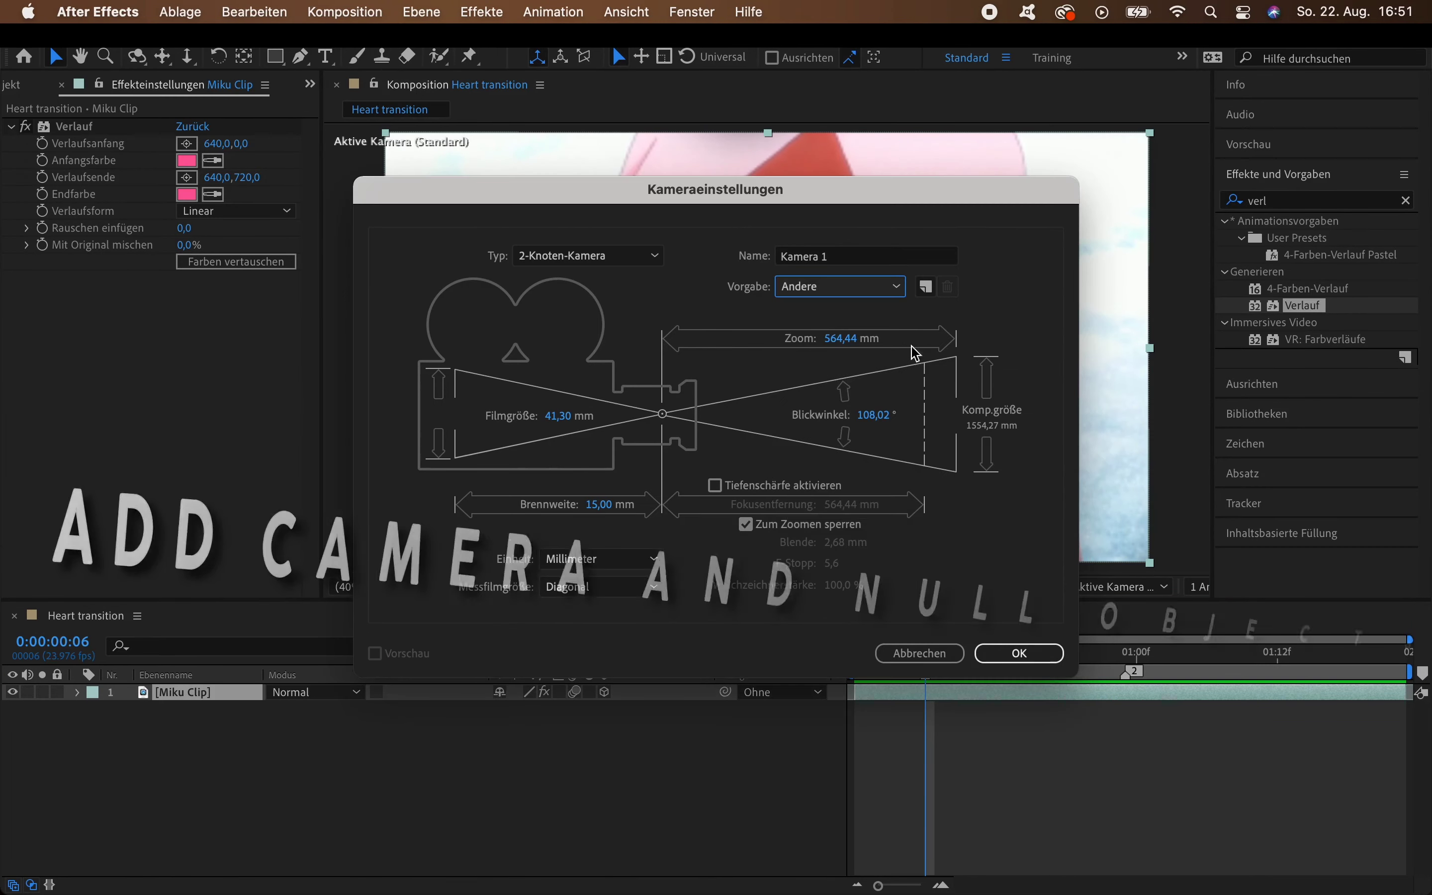
pyautogui.click(1020, 653)
# Add a 3D null with motion blur, duplicate it three times, and chain-parent layers 4→3→2.
pyautogui.click(421, 12)
pyautogui.moveTo(449, 37)
pyautogui.click(711, 125)
pyautogui.click(575, 692)
pyautogui.click(604, 692)
pyautogui.press('super+d')
pyautogui.press('super+d')
pyautogui.press('super+d')
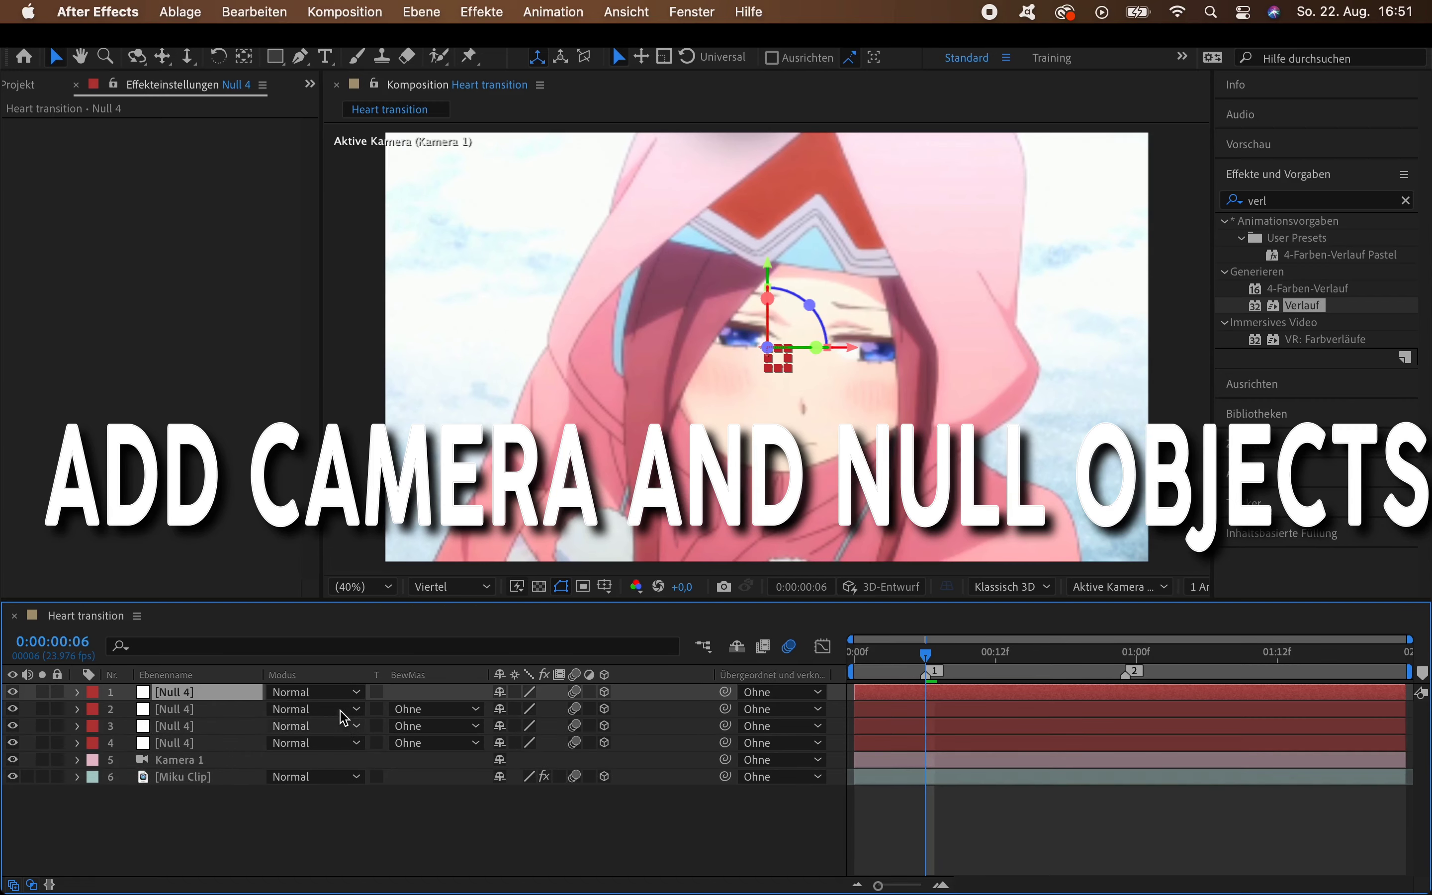
pyautogui.moveTo(725, 743)
pyautogui.mouseDown()
pyautogui.moveTo(704, 727)
pyautogui.moveTo(177, 709)
pyautogui.mouseUp()
pyautogui.moveTo(725, 709); pyautogui.dragTo(178, 693)
# Keyframe layer 4 null's Scale from 0% up to 100%.
pyautogui.click(77, 743)
pyautogui.click(96, 760)
pyautogui.scroll(-1, 101, 761)
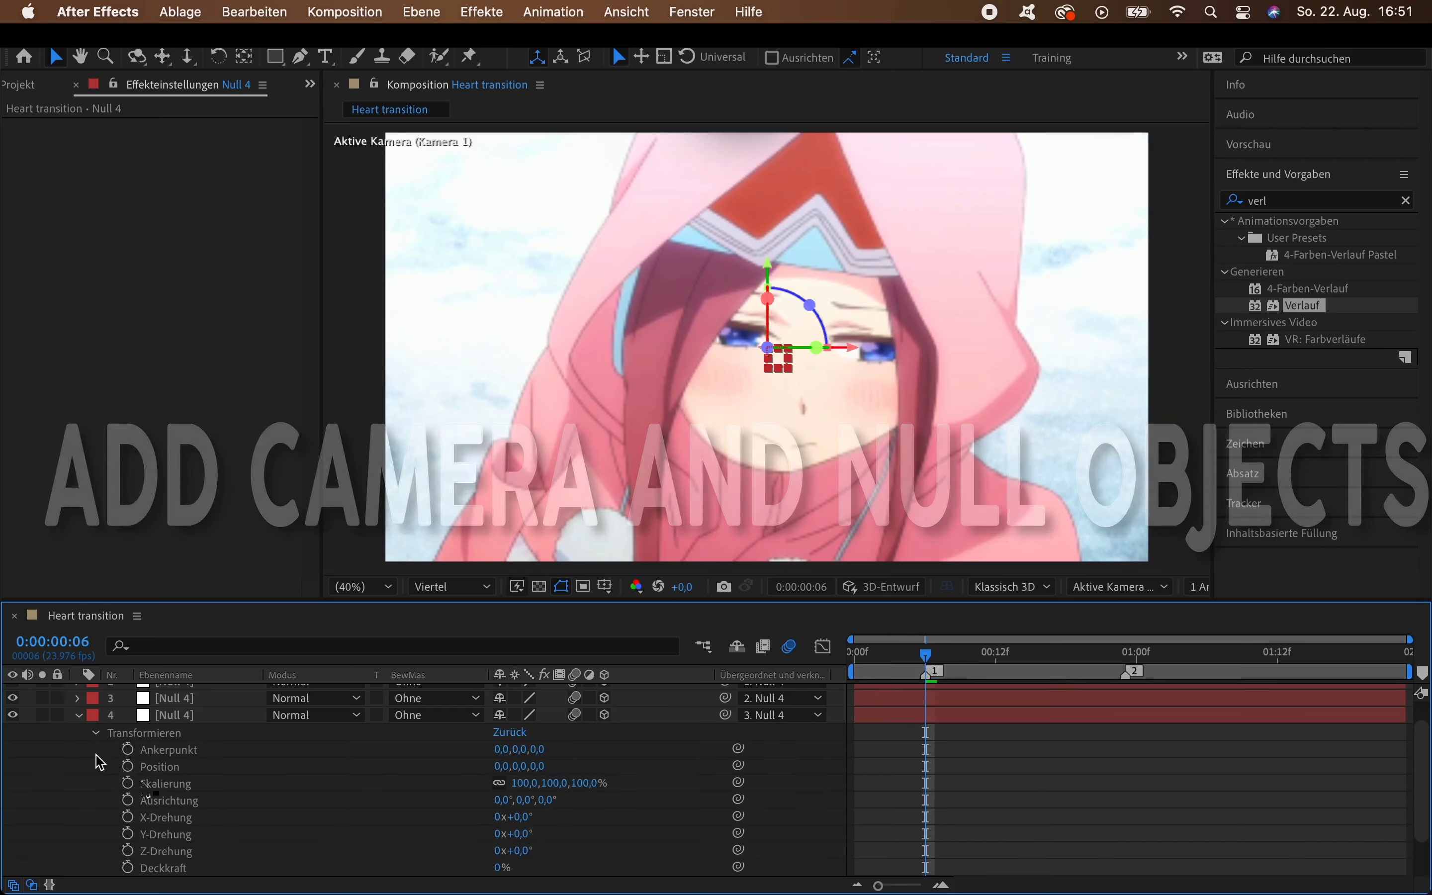
pyautogui.click(128, 782)
pyautogui.click(521, 782)
pyautogui.write('0')
pyautogui.press('Return')
pyautogui.moveTo(927, 783)
pyautogui.mouseDown()
pyautogui.moveTo(861, 793)
pyautogui.moveTo(1000, 807)
pyautogui.mouseUp()
# Apply Easy Ease to the scale keyframes and show the scale curve in the Value Graph.
pyautogui.click(554, 12)
pyautogui.moveTo(799, 242)
pyautogui.click(917, 271)
pyautogui.click(823, 644)
pyautogui.click(931, 864)
pyautogui.click(983, 669)
pyautogui.click(187, 782)
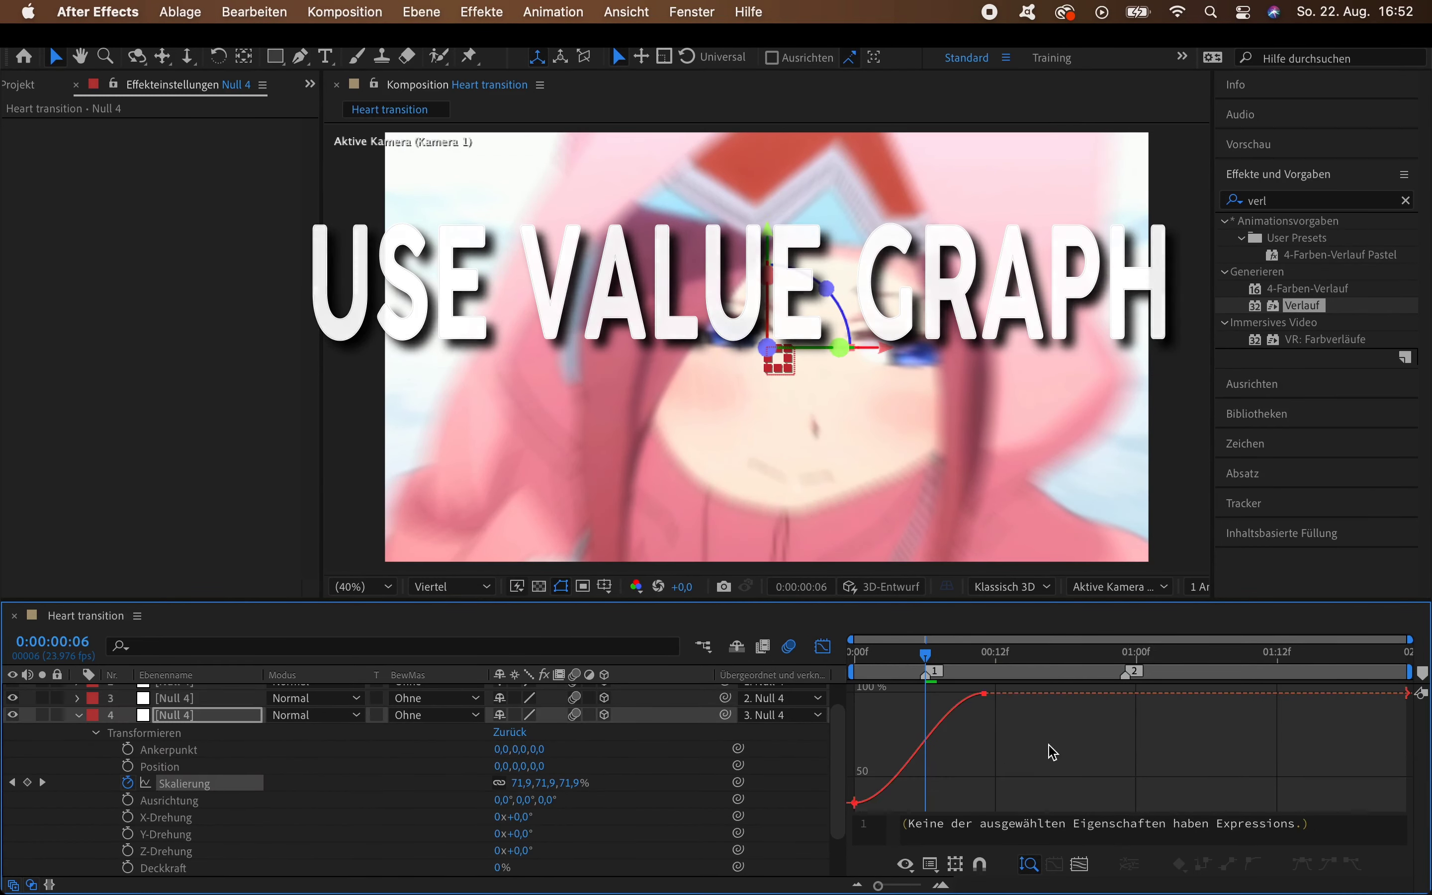
# Lengthen the ease into the 100% scale keyframe and preview the zoom from the start.
pyautogui.moveTo(941, 693); pyautogui.dragTo(870, 693)
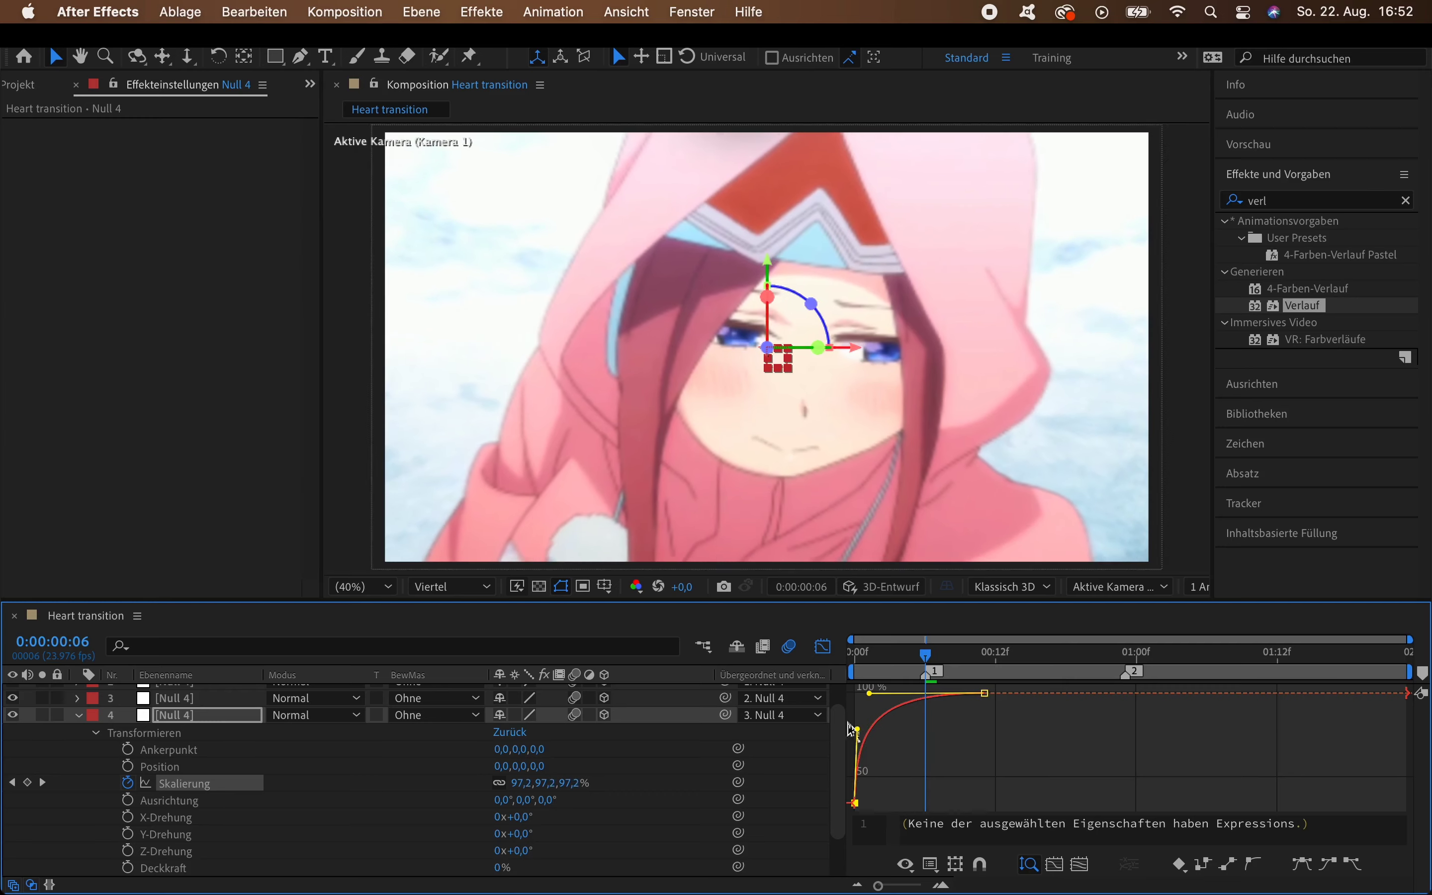
pyautogui.click(822, 646)
pyautogui.press('Home')
pyautogui.press('space')
pyautogui.press('space')
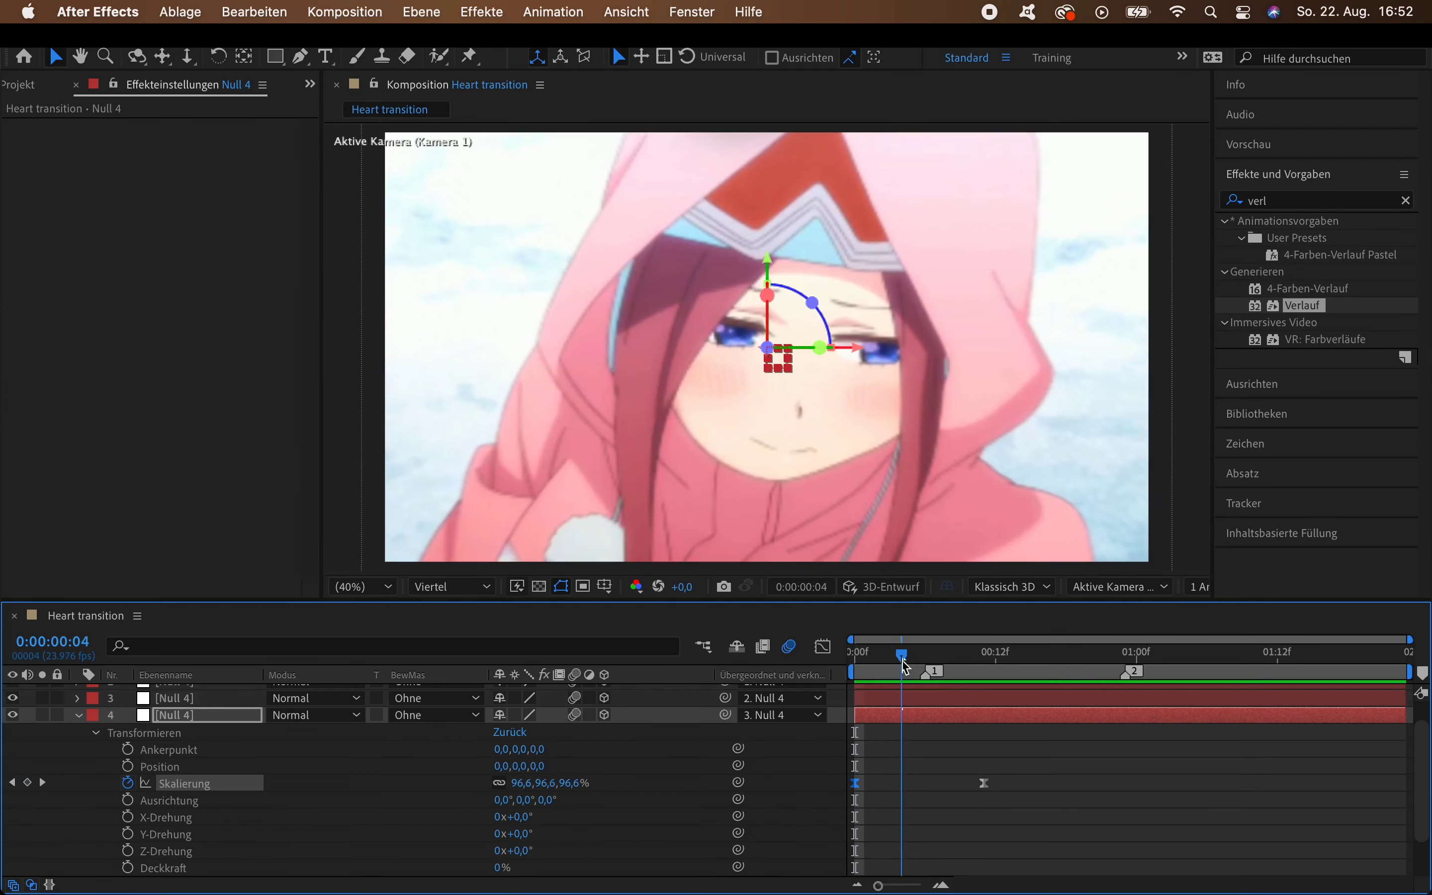
# Reveal layer 3's transform properties and move its start keyframes to frame 3.
pyautogui.click(77, 698)
pyautogui.click(94, 716)
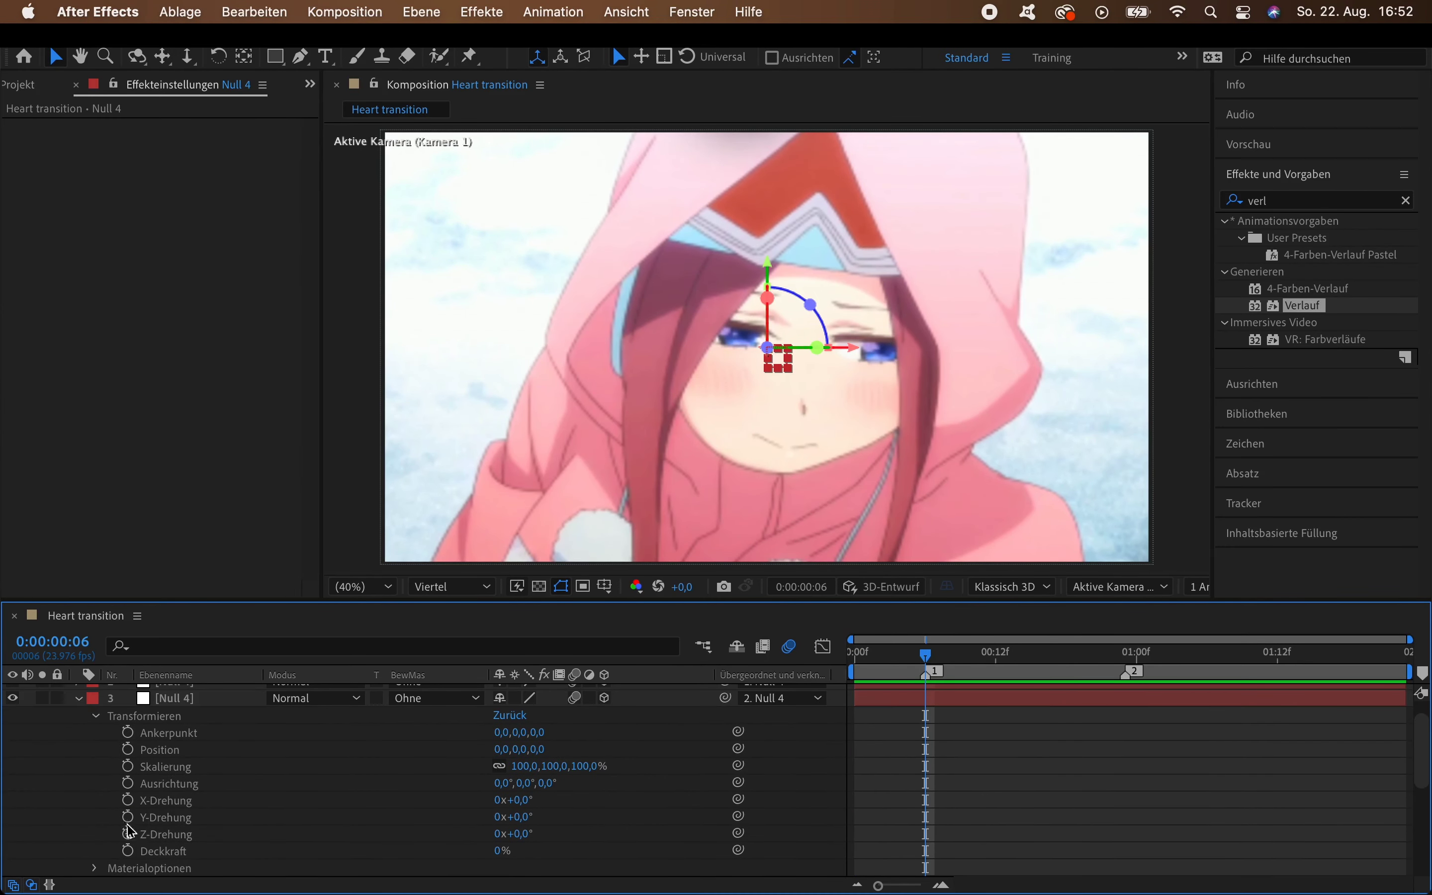
pyautogui.moveTo(961, 859)
pyautogui.mouseDown()
pyautogui.moveTo(917, 778)
pyautogui.moveTo(891, 767)
pyautogui.mouseUp()
pyautogui.press('space')
# Set layer 3's Scale to 350% and Z Rotation to 180°, with end keyframes near frame 27.
pyautogui.click(520, 767)
pyautogui.write('350')
pyautogui.press('Return')
pyautogui.click(521, 834)
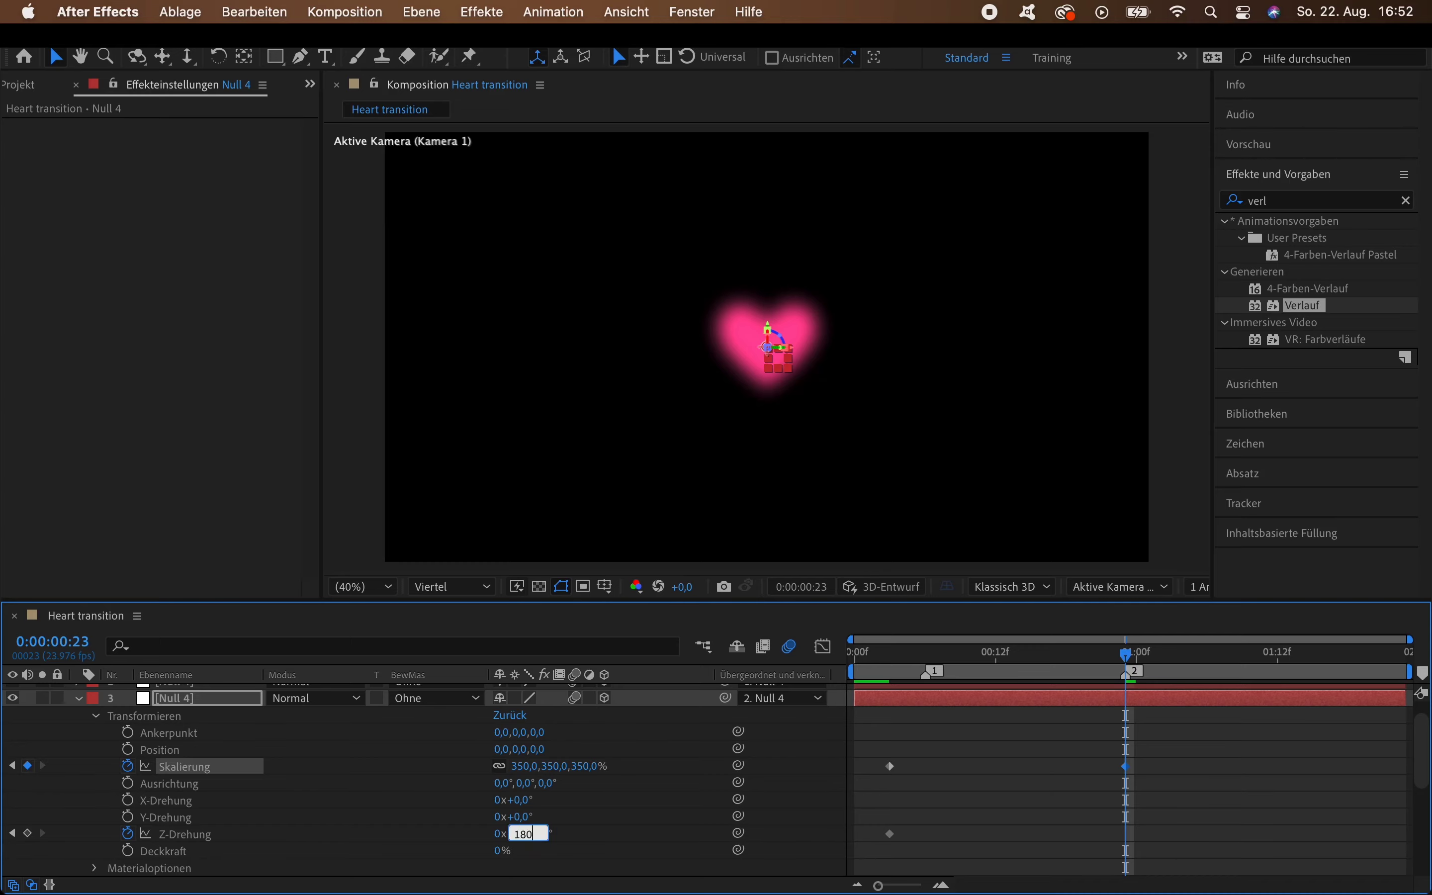
pyautogui.write('180')
pyautogui.press('Return')
pyautogui.moveTo(1222, 858)
pyautogui.mouseDown()
pyautogui.moveTo(1095, 755)
pyautogui.moveTo(1162, 776)
pyautogui.mouseUp()
pyautogui.click(554, 12)
# Apply Easy Ease to layer 3's keyframes and reshape the Scale speed curve's ease handles.
pyautogui.click(924, 276)
pyautogui.click(824, 647)
pyautogui.click(930, 864)
pyautogui.click(982, 611)
pyautogui.click(183, 767)
pyautogui.press('space')
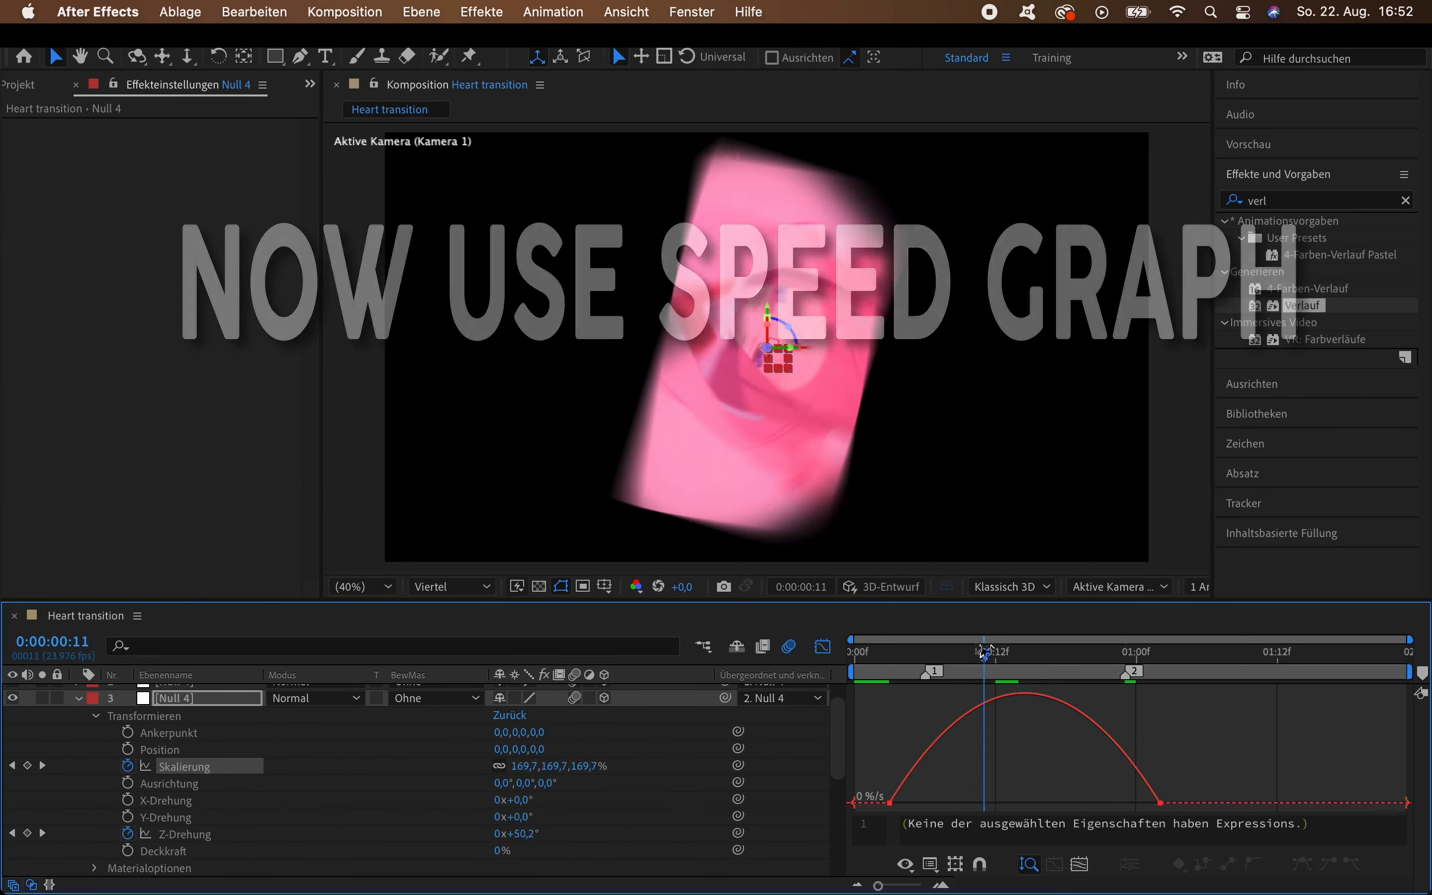
pyautogui.moveTo(1106, 804); pyautogui.dragTo(1071, 804)
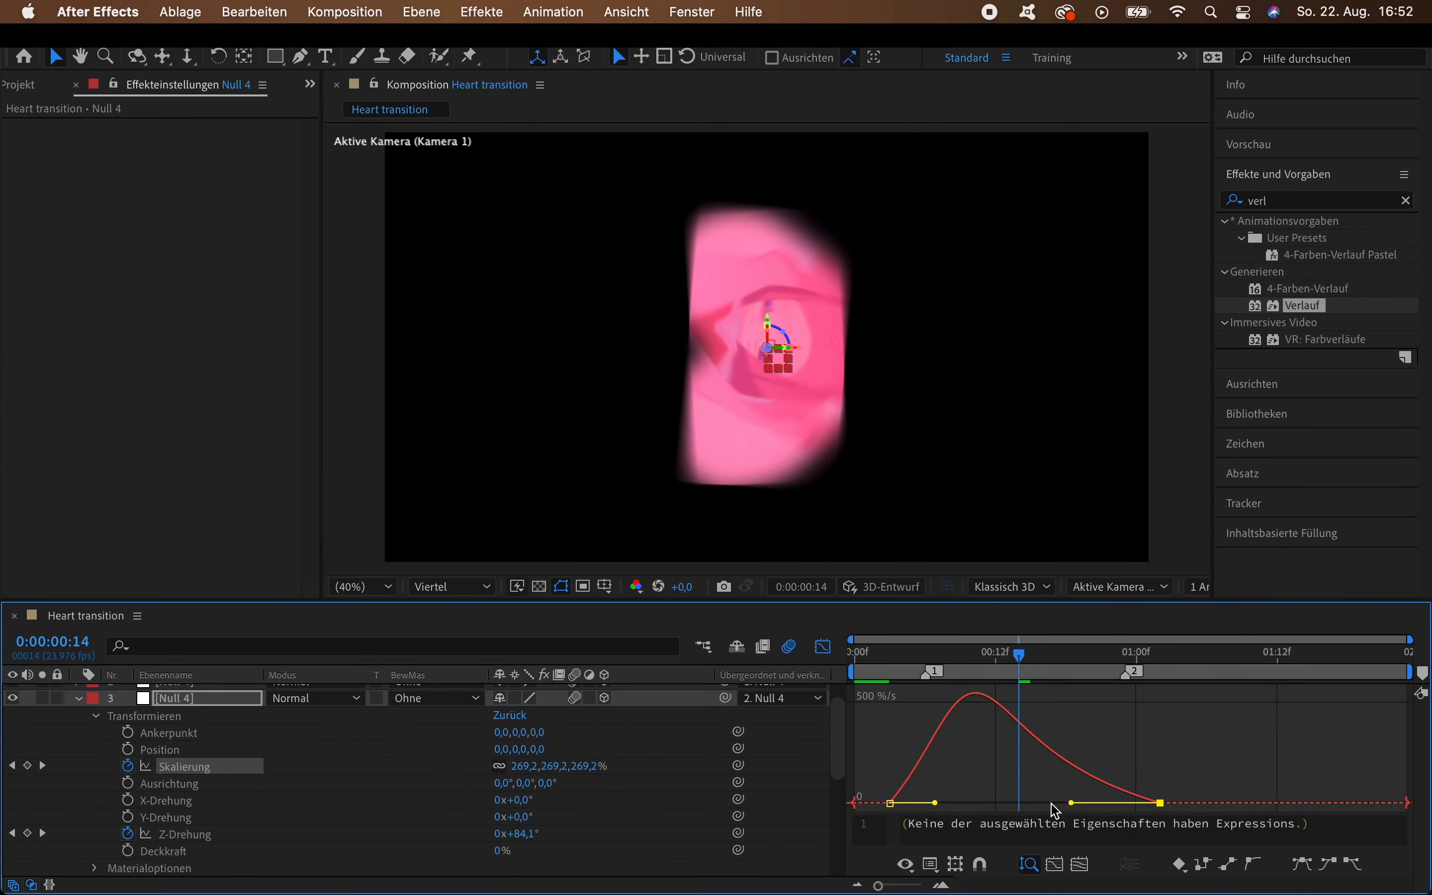
pyautogui.moveTo(939, 804); pyautogui.dragTo(947, 803)
pyautogui.moveTo(1072, 803); pyautogui.dragTo(1056, 803)
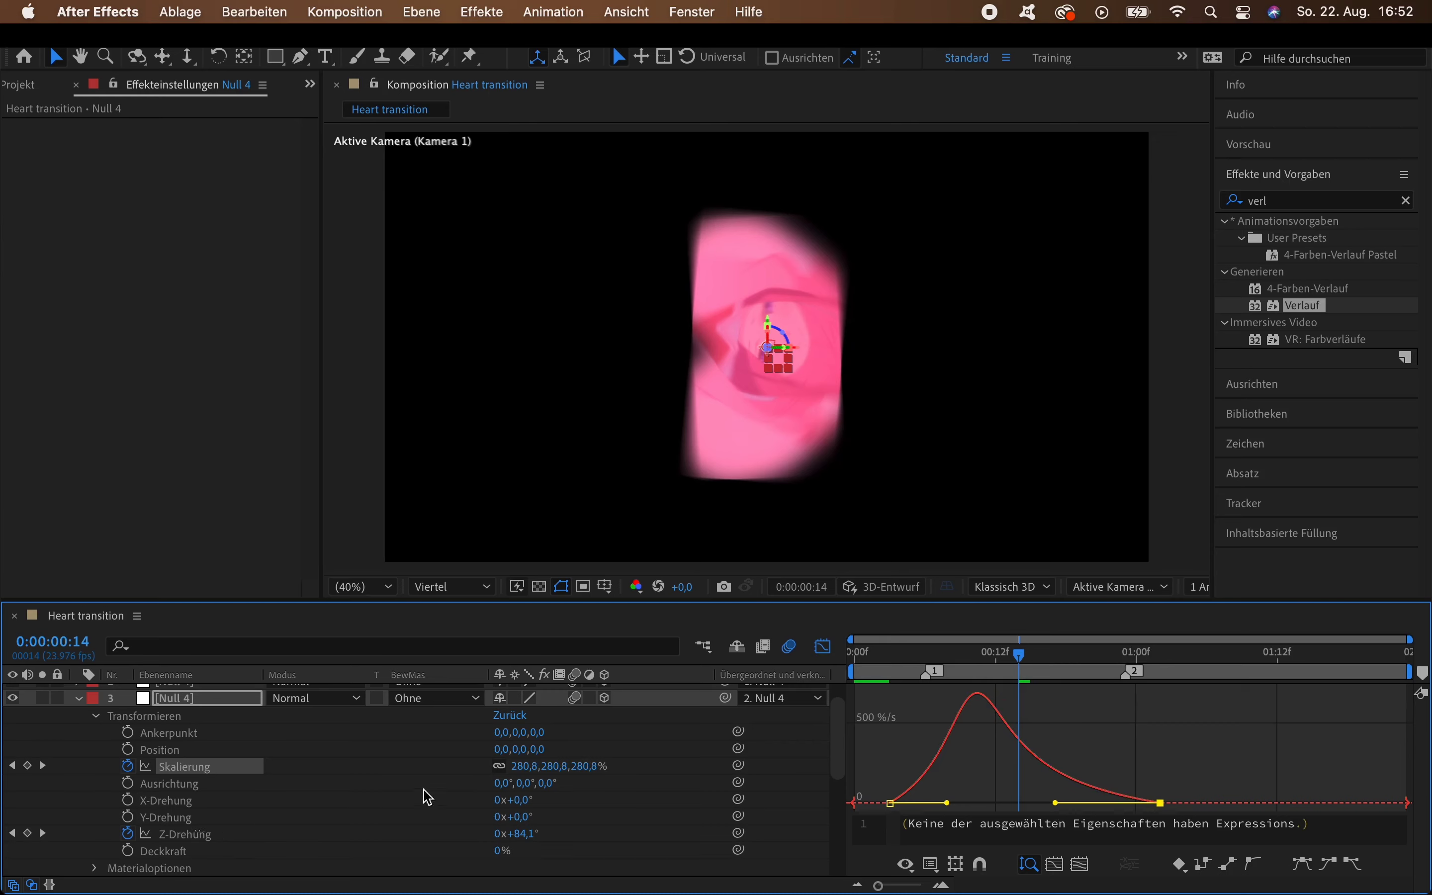
pyautogui.click(985, 671)
# Adjust the Z Rotation speed curve's incoming and outgoing ease influence.
pyautogui.click(185, 834)
pyautogui.moveTo(1061, 745); pyautogui.dragTo(1231, 831)
pyautogui.moveTo(1114, 803); pyautogui.dragTo(1059, 803)
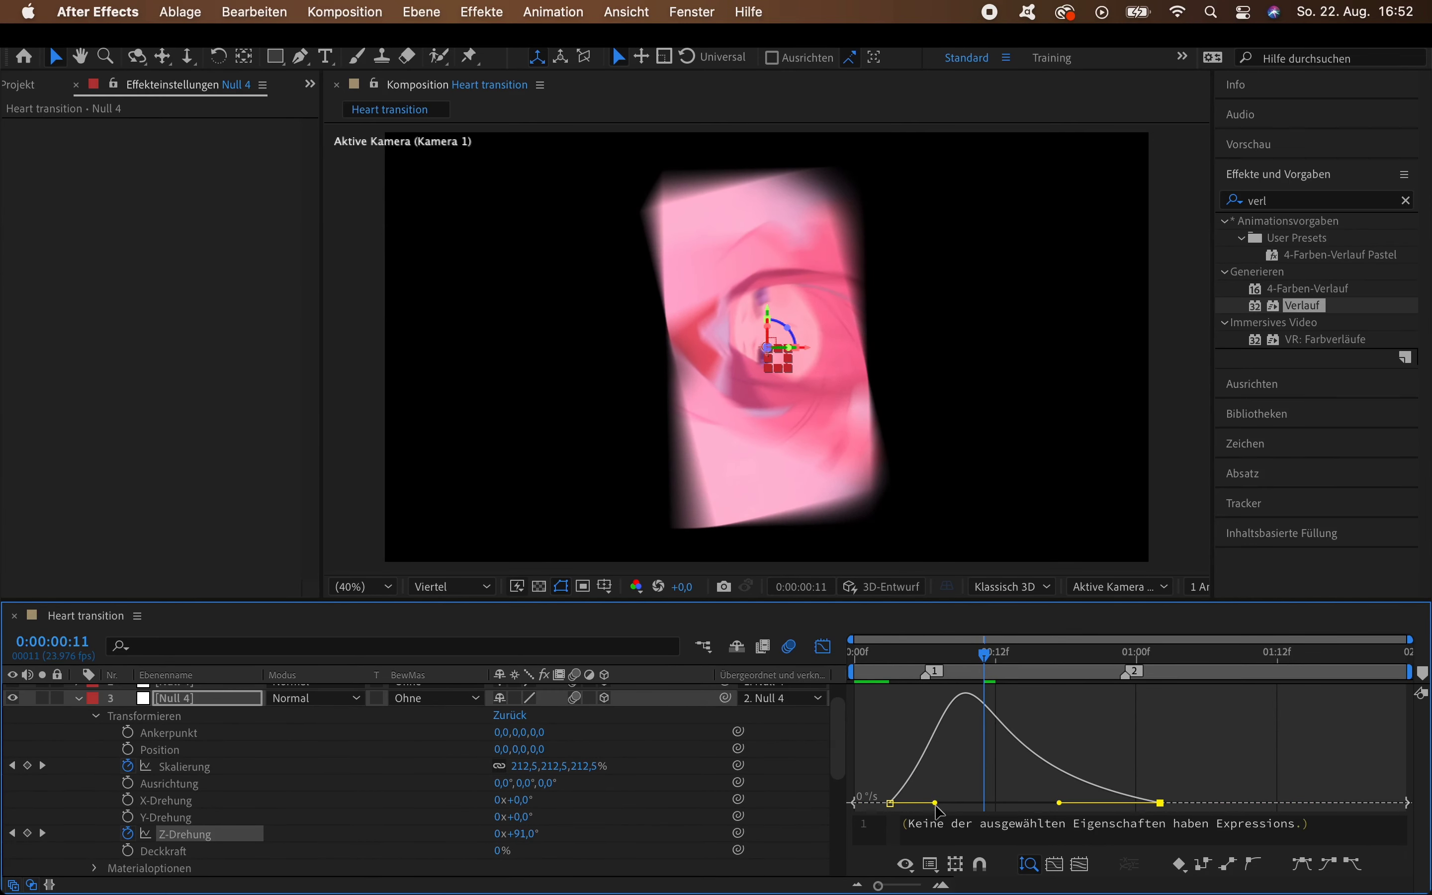
pyautogui.moveTo(935, 803); pyautogui.dragTo(947, 804)
pyautogui.click(185, 767)
pyautogui.click(185, 834)
pyautogui.moveTo(1397, 727)
pyautogui.mouseDown()
pyautogui.moveTo(1075, 844)
pyautogui.moveTo(1024, 803)
pyautogui.mouseUp()
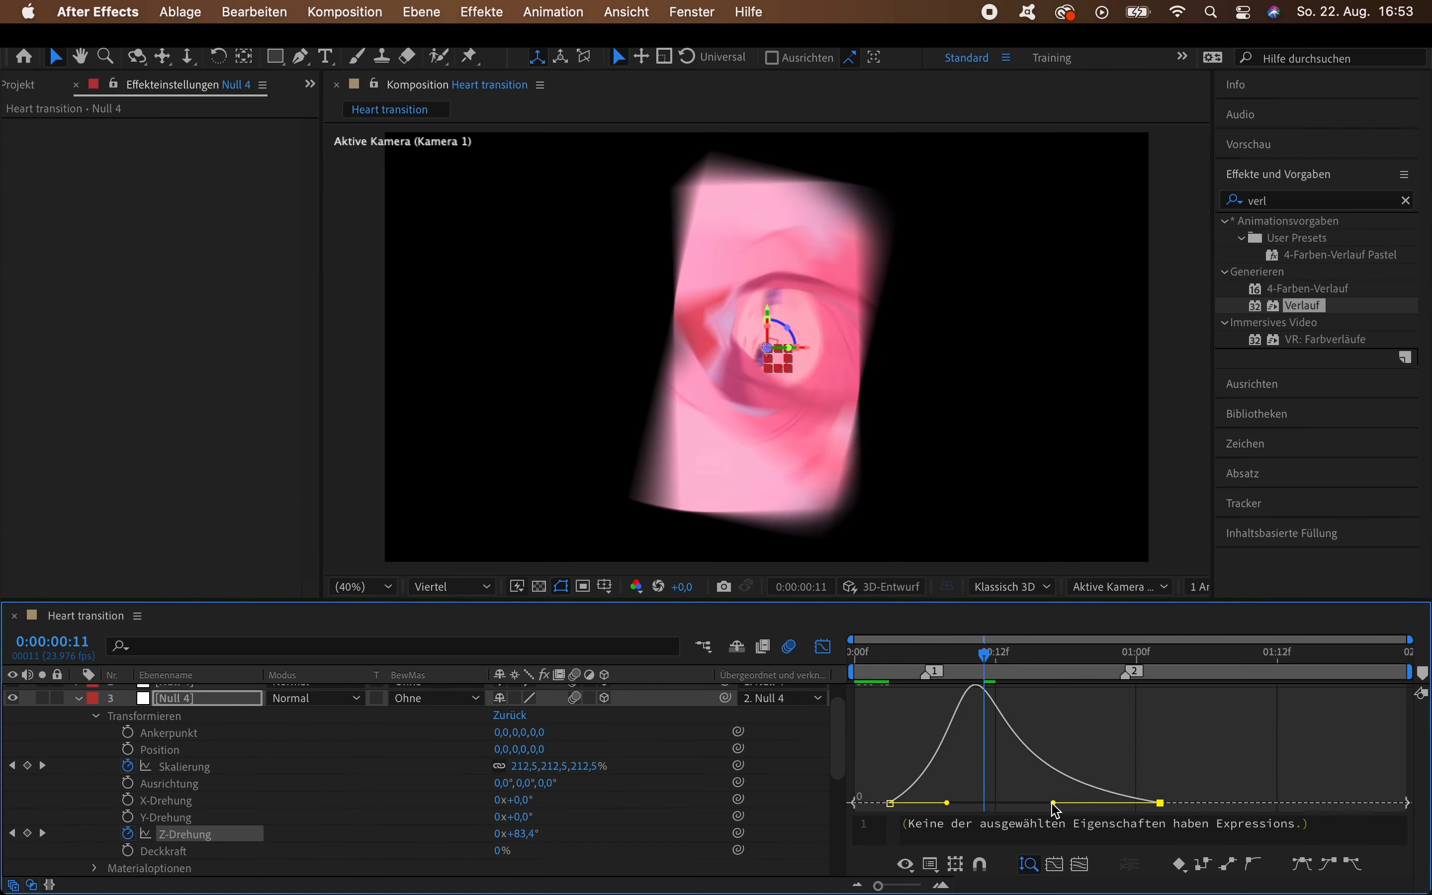
pyautogui.click(823, 646)
# Preview the spin-zoom and move the end Scale and Z Rotation keyframes later.
pyautogui.press('super+z')
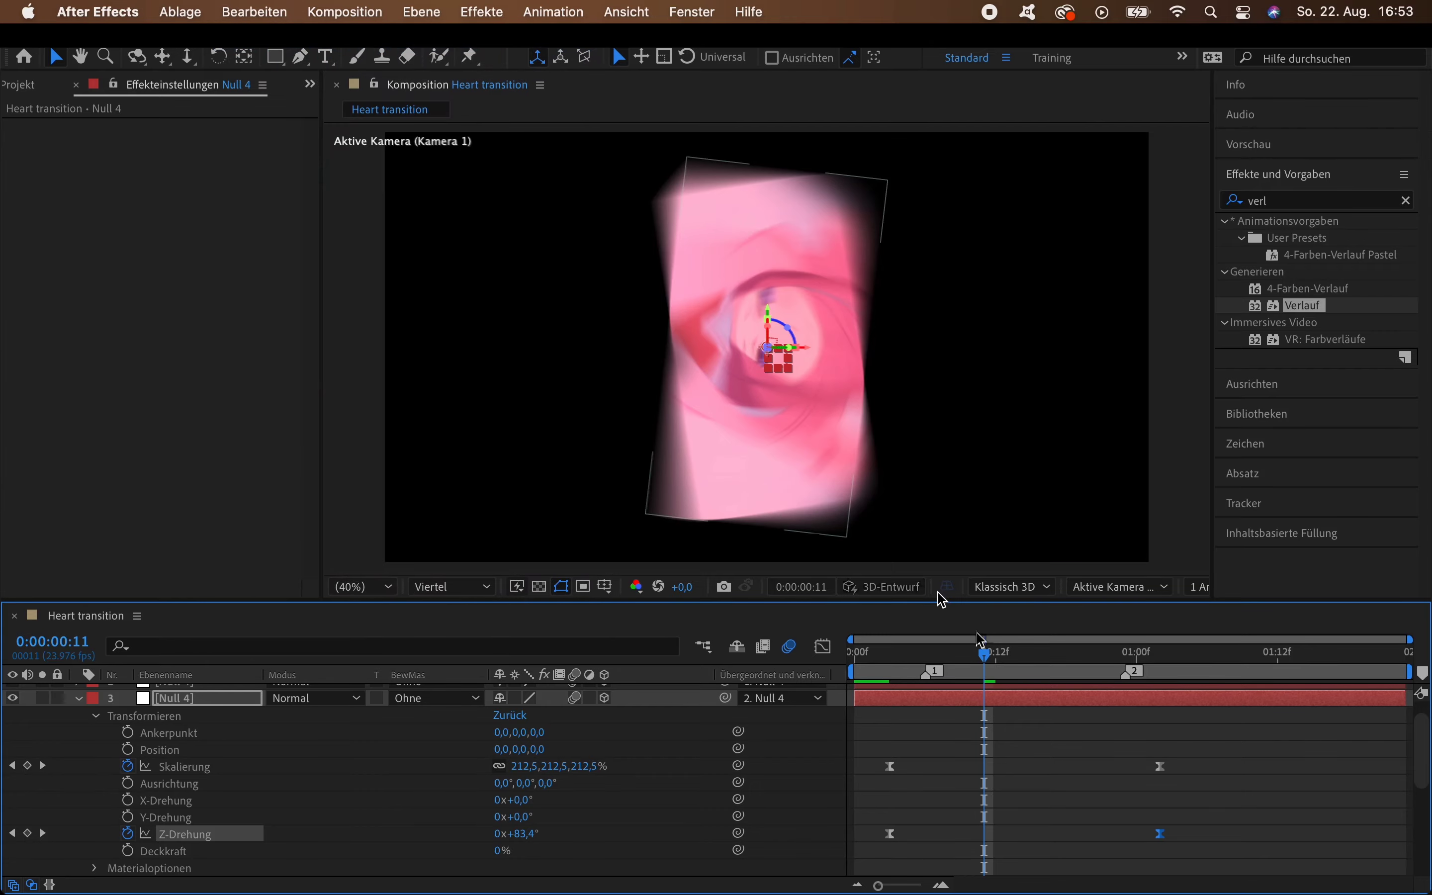
pyautogui.press('space')
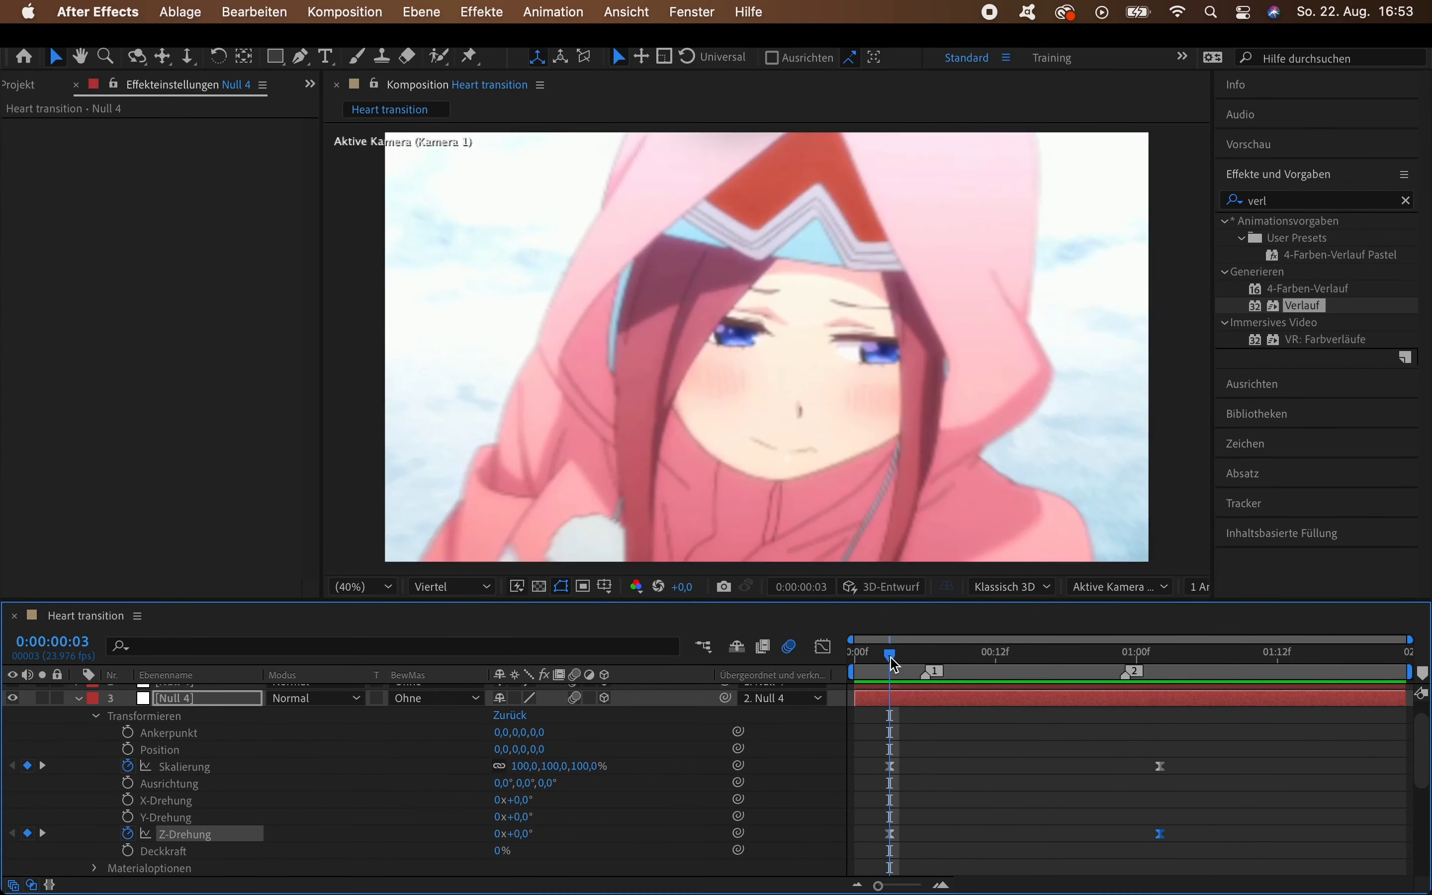
pyautogui.moveTo(895, 664); pyautogui.dragTo(1099, 689)
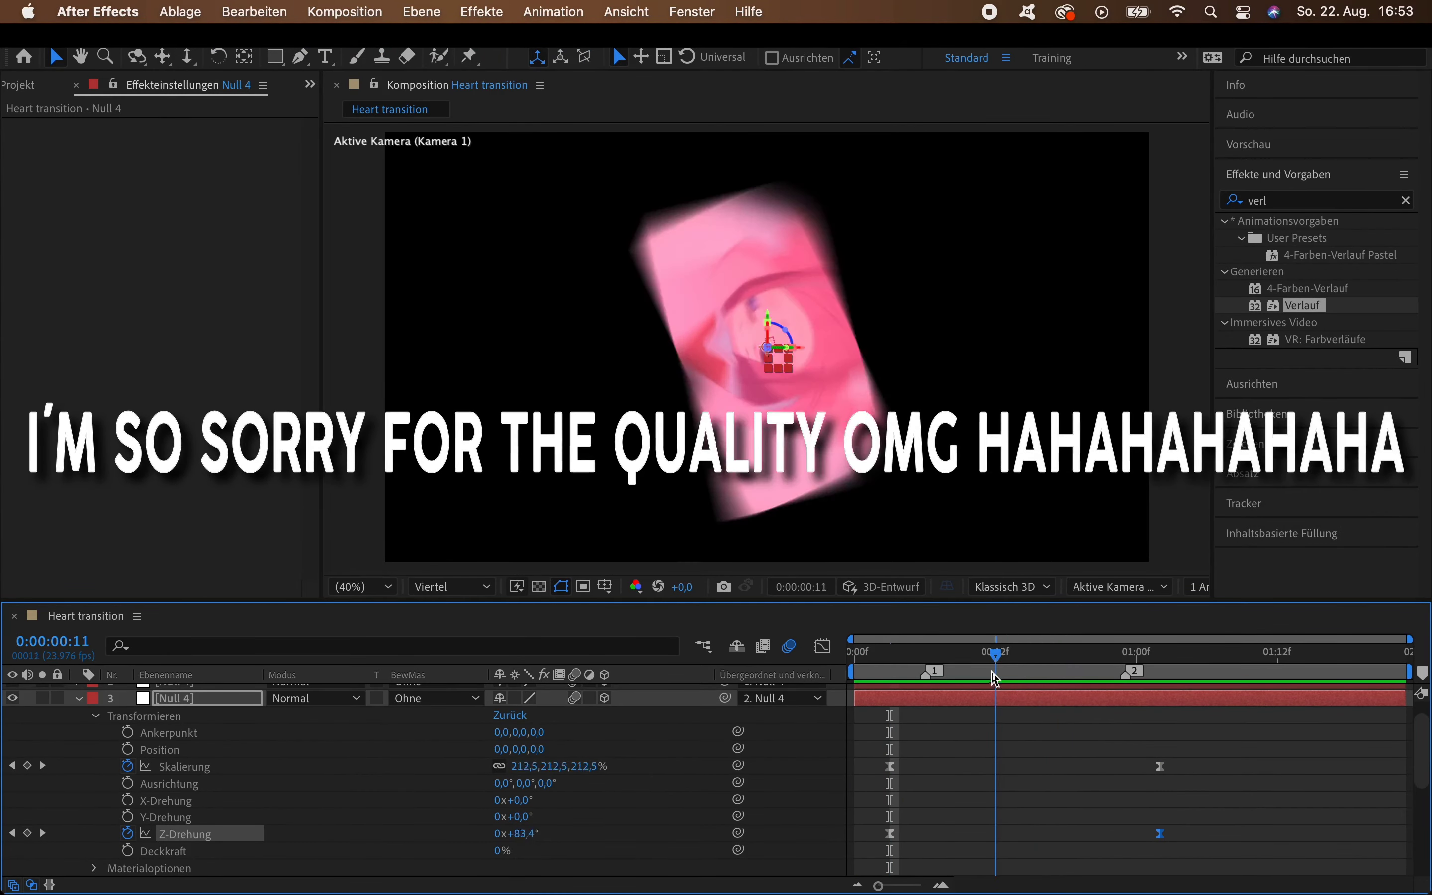
pyautogui.moveTo(1099, 689); pyautogui.dragTo(1208, 689)
pyautogui.click(1192, 854)
pyautogui.moveTo(1192, 854); pyautogui.dragTo(1148, 758)
pyautogui.moveTo(1161, 766); pyautogui.dragTo(1255, 769)
pyautogui.moveTo(1209, 655)
pyautogui.mouseDown()
pyautogui.moveTo(981, 651)
pyautogui.moveTo(1078, 654)
pyautogui.mouseUp()
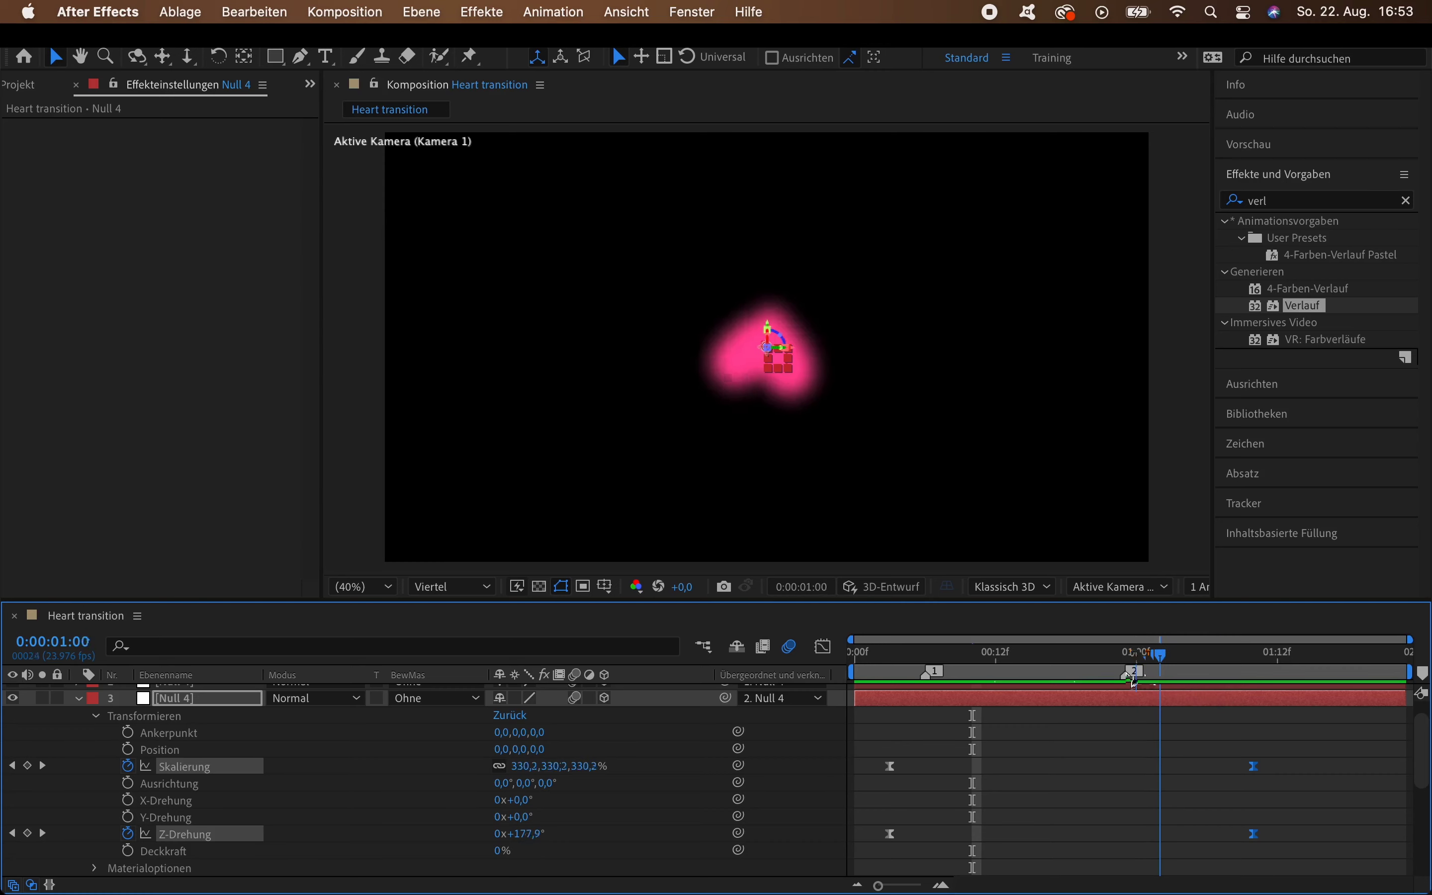
# Smooth the Scale and Z Rotation speed curves by extending their ease influence.
pyautogui.hotkey('shift', 'F3')
pyautogui.click(202, 770)
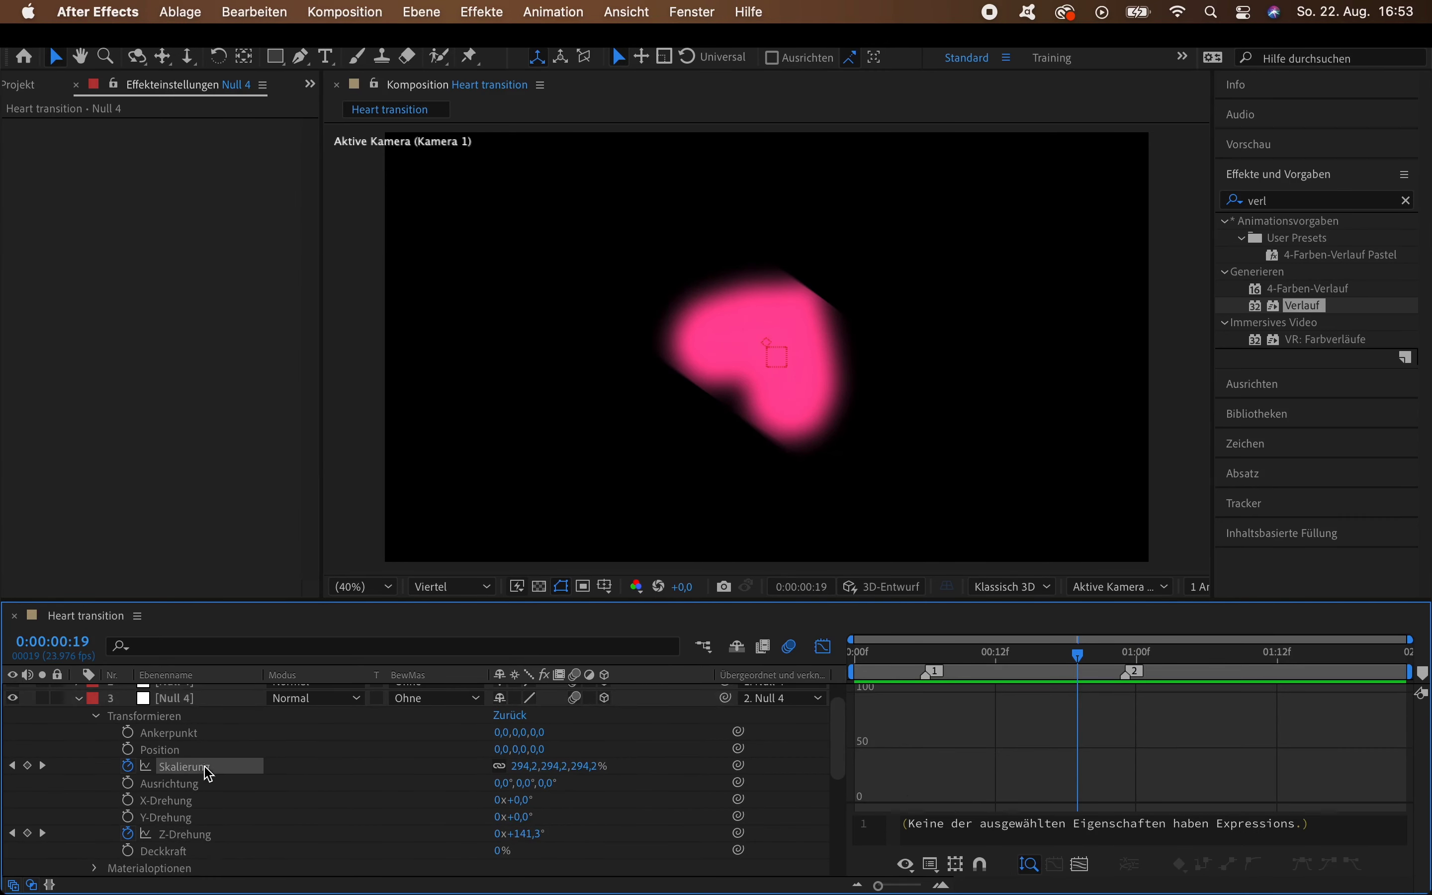
pyautogui.moveTo(1112, 803); pyautogui.dragTo(1139, 803)
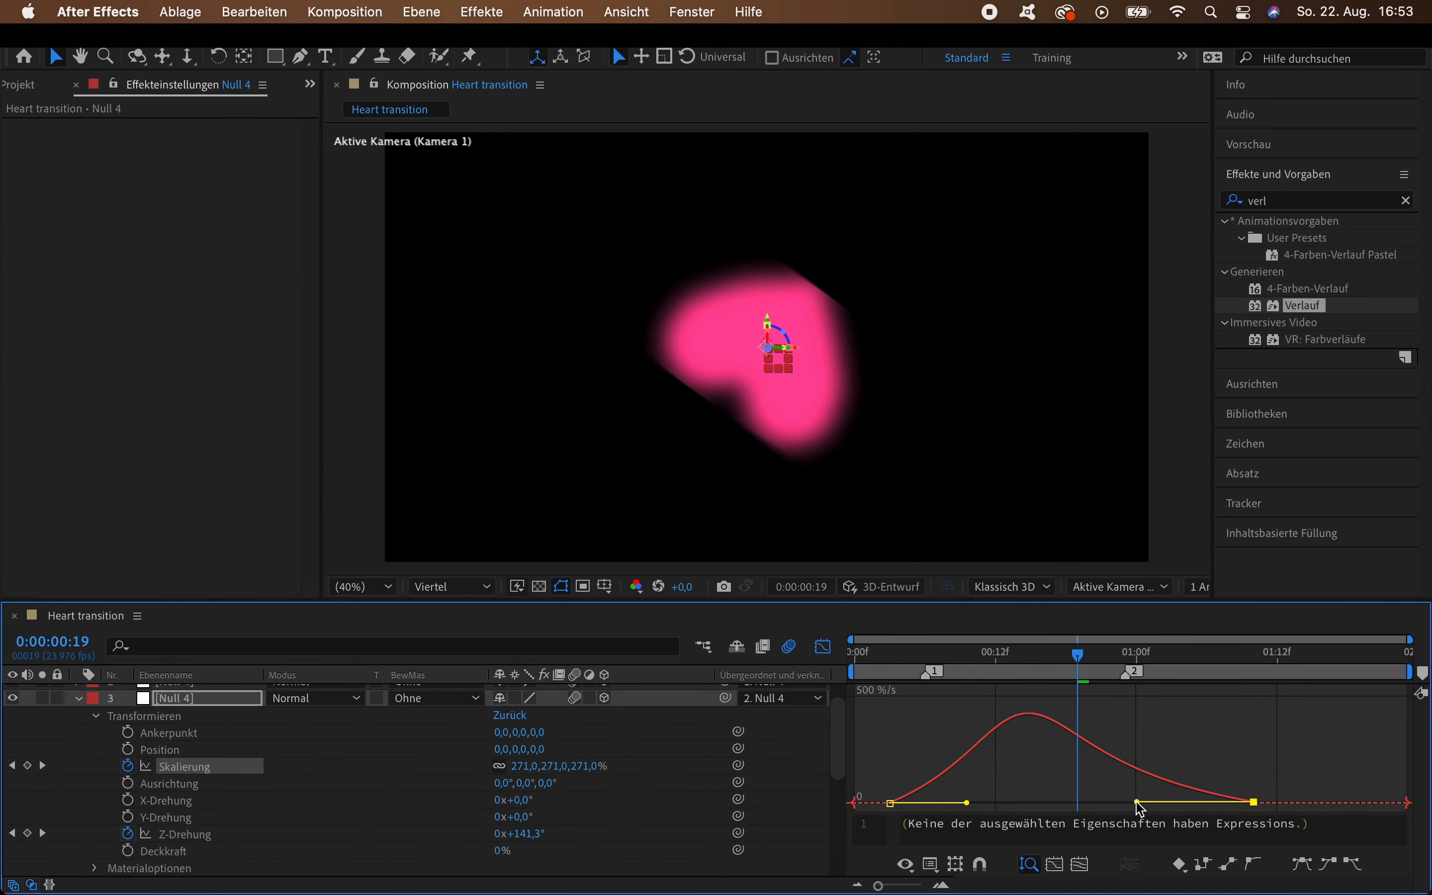
pyautogui.click(260, 831)
pyautogui.click(1192, 799)
pyautogui.moveTo(1112, 803); pyautogui.dragTo(1137, 805)
pyautogui.hotkey('shift', 'F3')
pyautogui.moveTo(1078, 654); pyautogui.dragTo(887, 662)
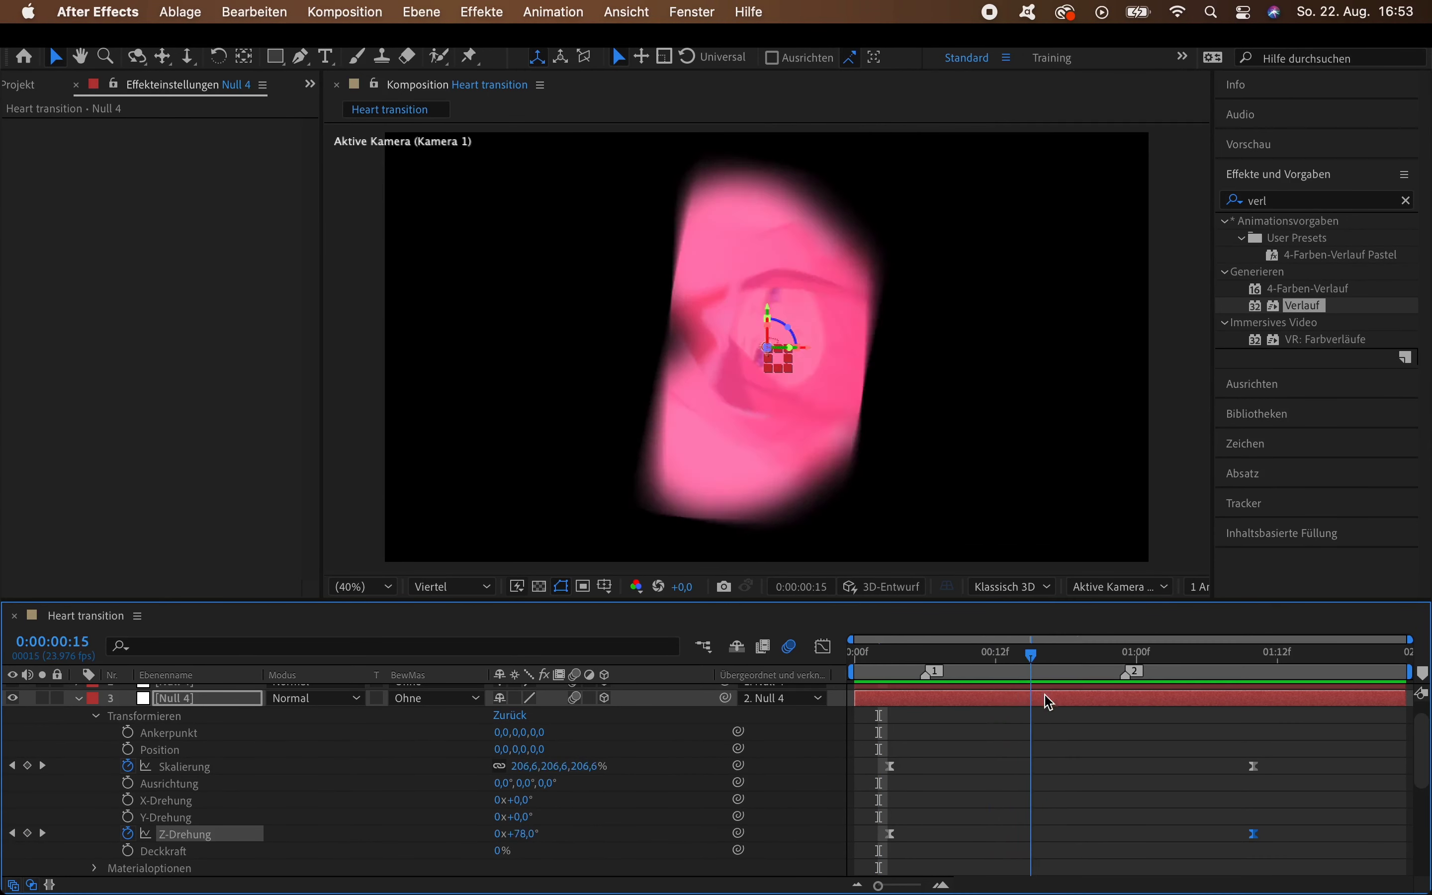
# Check the Miku Clip layer's settings and preview the transition from its start.
pyautogui.moveTo(886, 662); pyautogui.dragTo(1056, 705)
pyautogui.scroll(-3, 1065, 749)
pyautogui.scroll(-3, 1065, 749)
pyautogui.click(124, 843)
pyautogui.scroll(-5, 1146, 739)
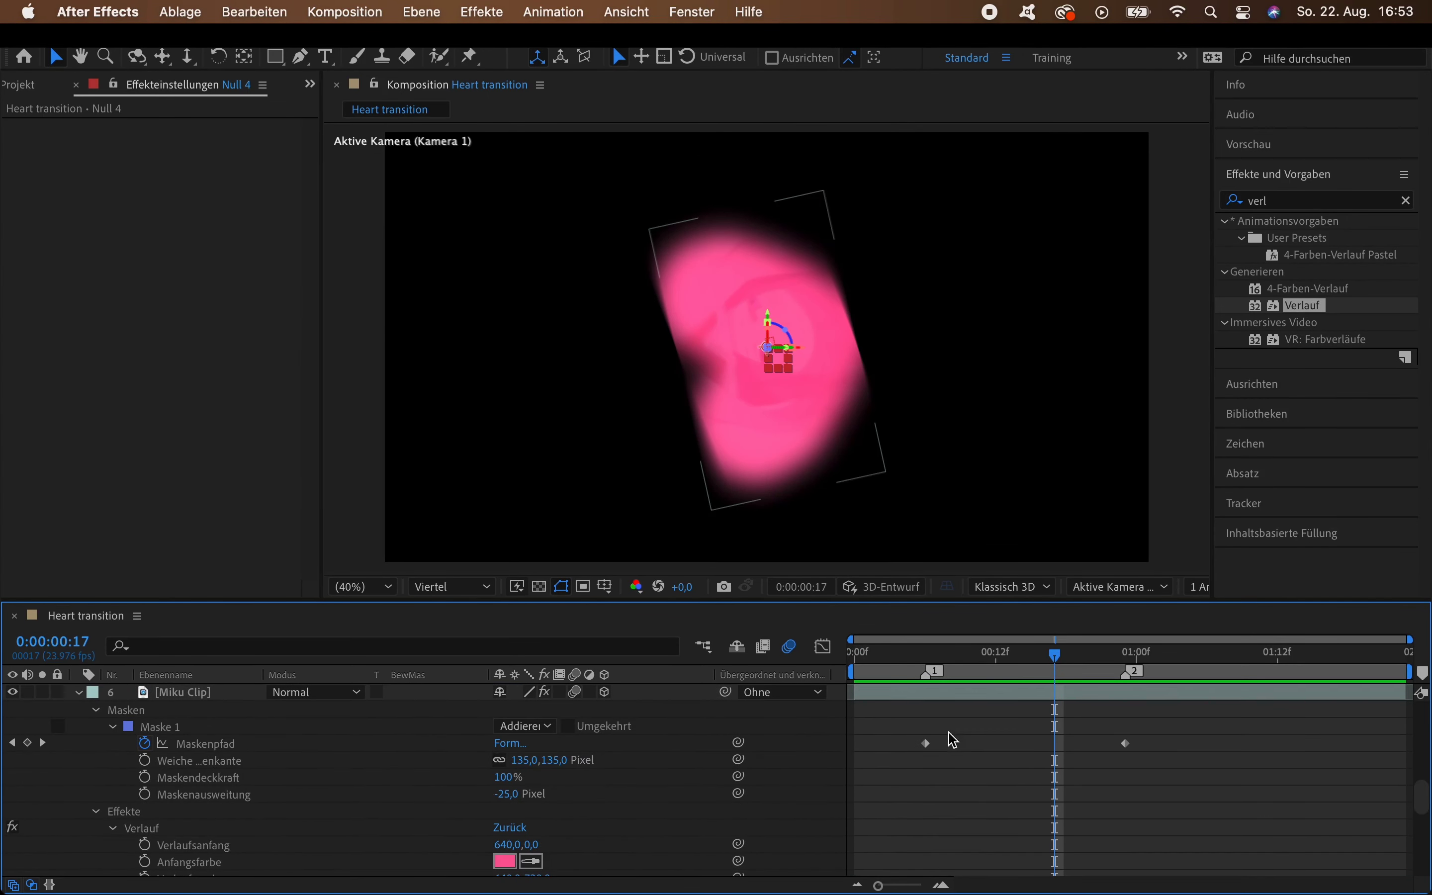
pyautogui.click(1126, 745)
pyautogui.scroll(10, 1089, 770)
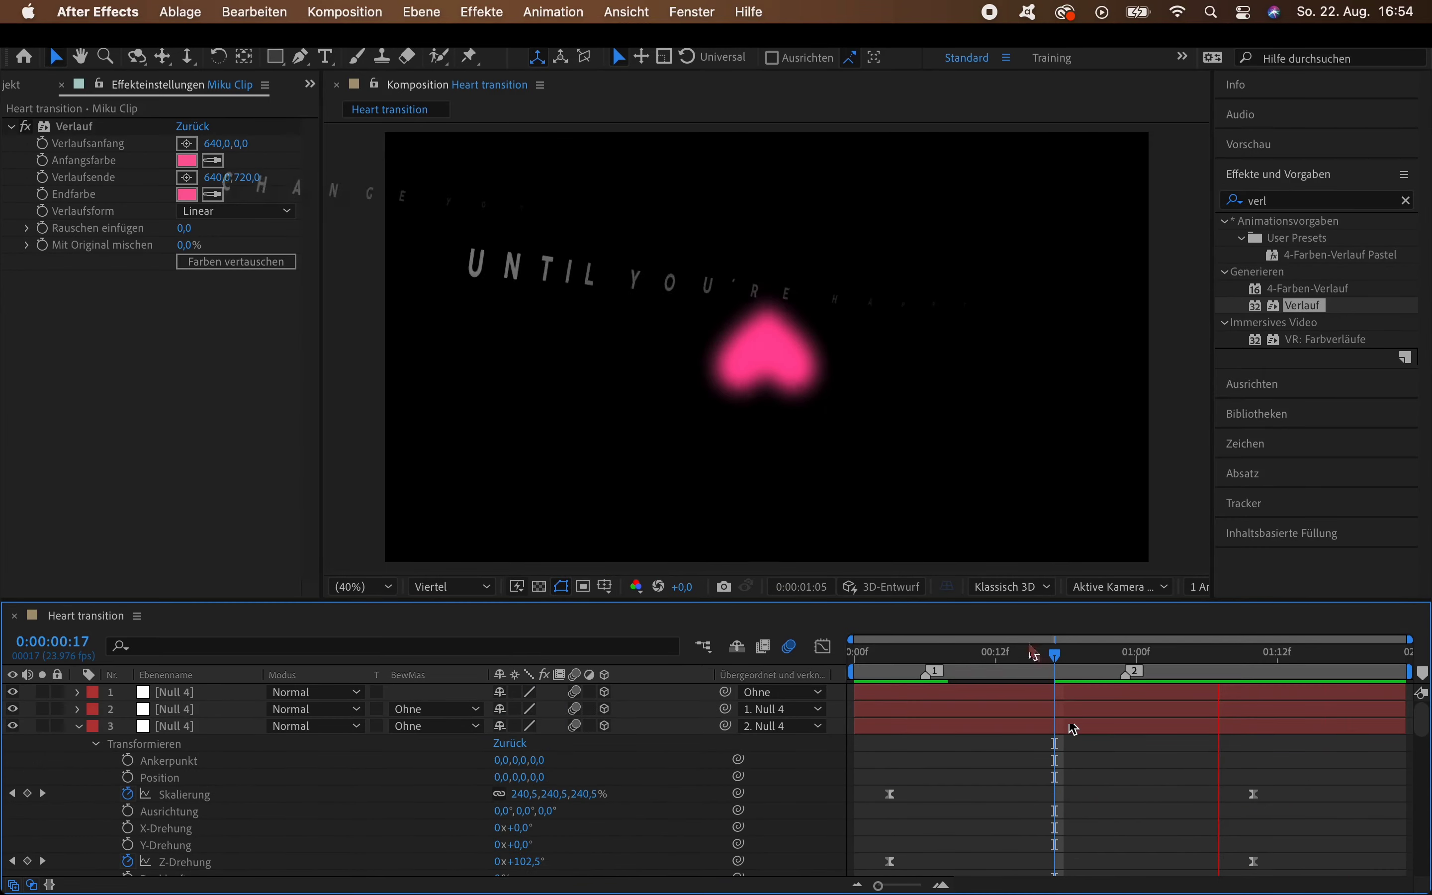
pyautogui.click(867, 656)
pyautogui.press('space')
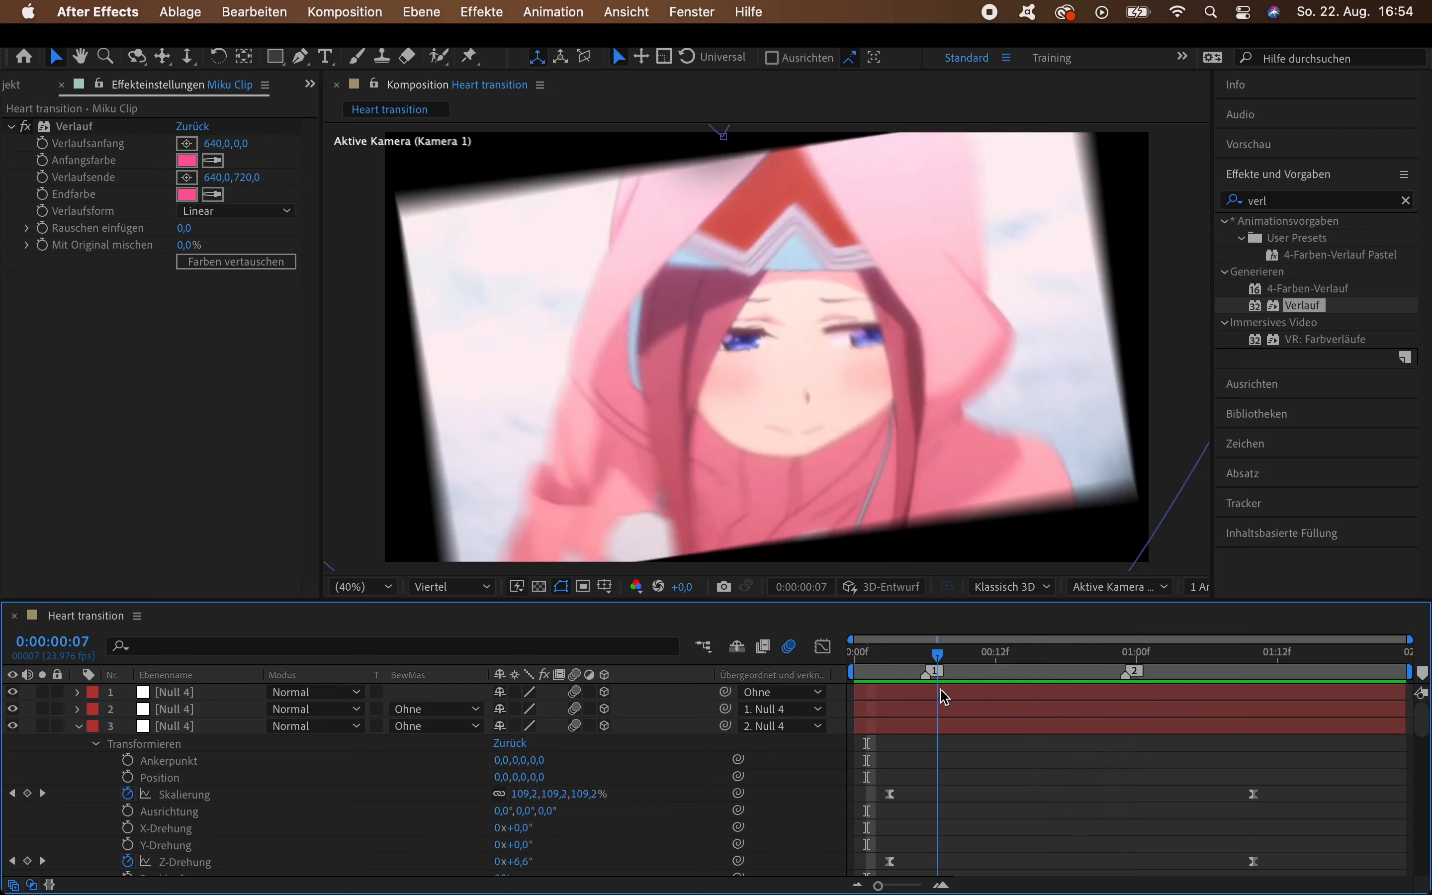
# Drag layer 3's end Scale and Z Rotation keyframes back to 0:00:01:10, replay, and clear the effects search.
pyautogui.scroll(-3, 1157, 755)
pyautogui.moveTo(1278, 817)
pyautogui.mouseDown()
pyautogui.moveTo(1234, 693)
pyautogui.moveTo(1208, 710)
pyautogui.mouseUp()
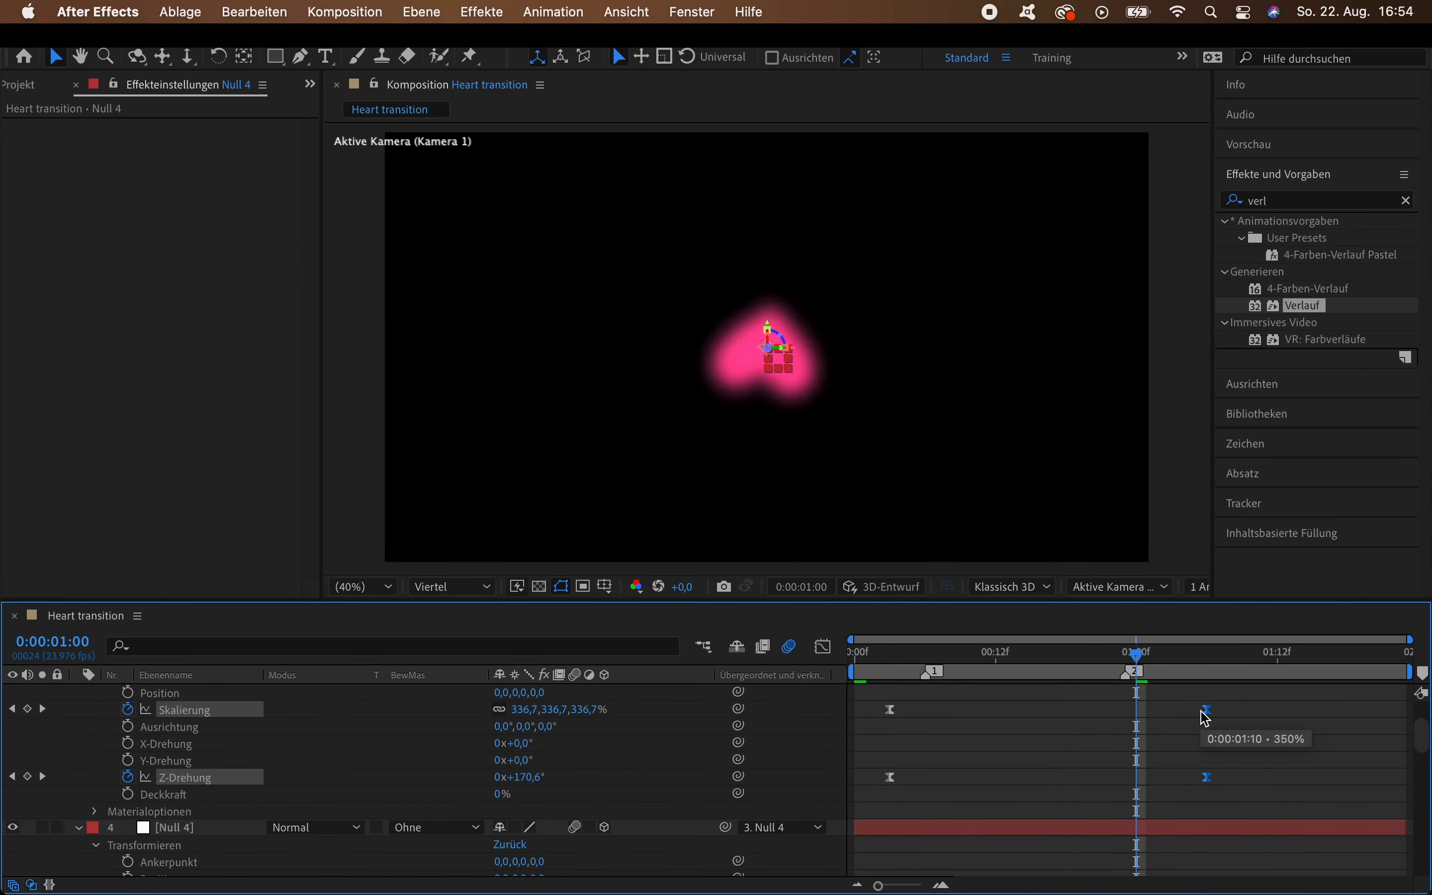
pyautogui.scroll(3, 1139, 728)
pyautogui.press('space')
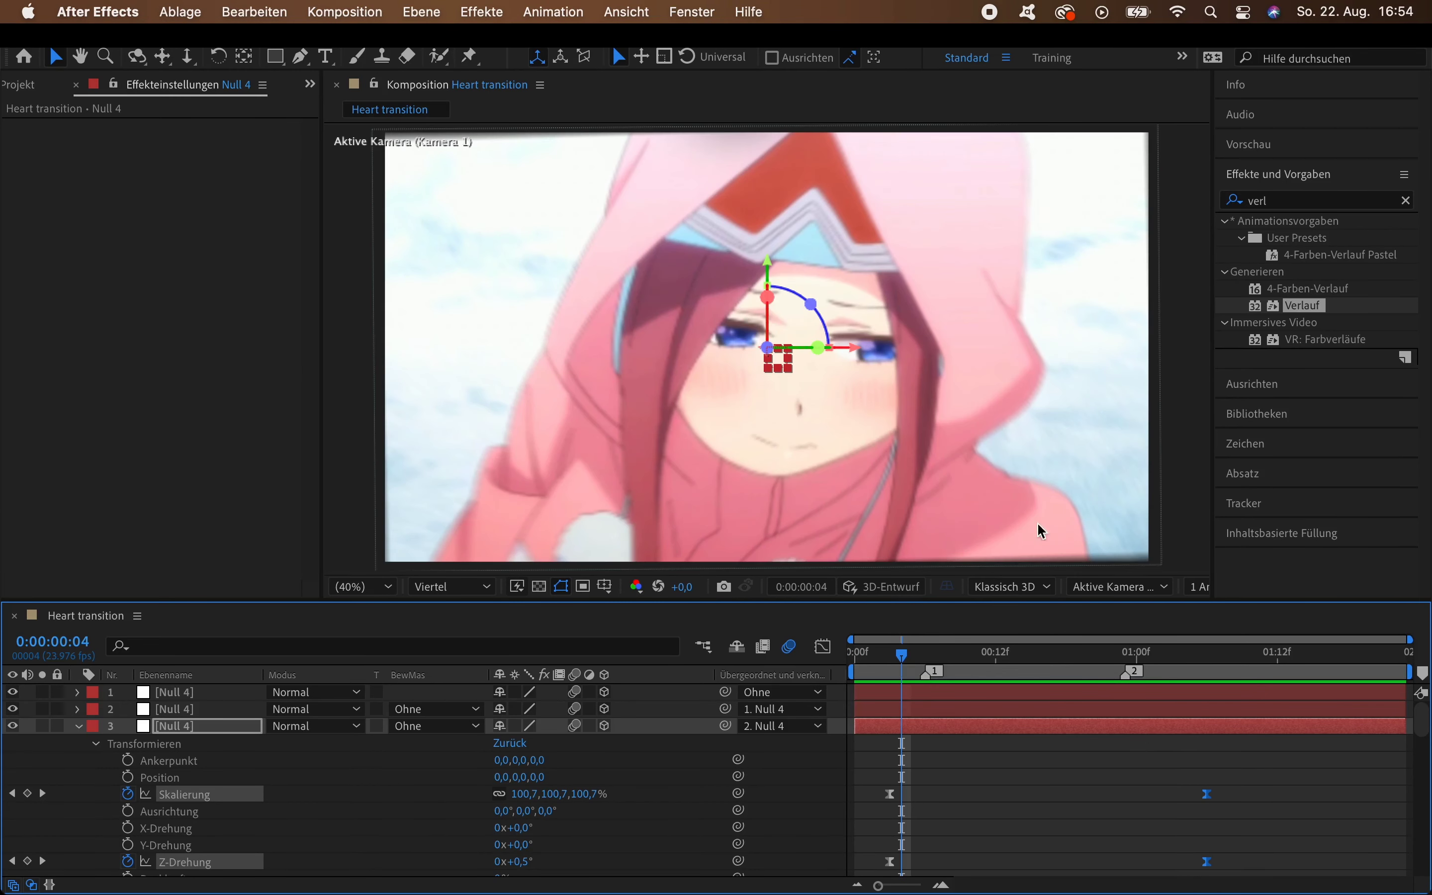
pyautogui.click(1407, 200)
pyautogui.press('Delete')
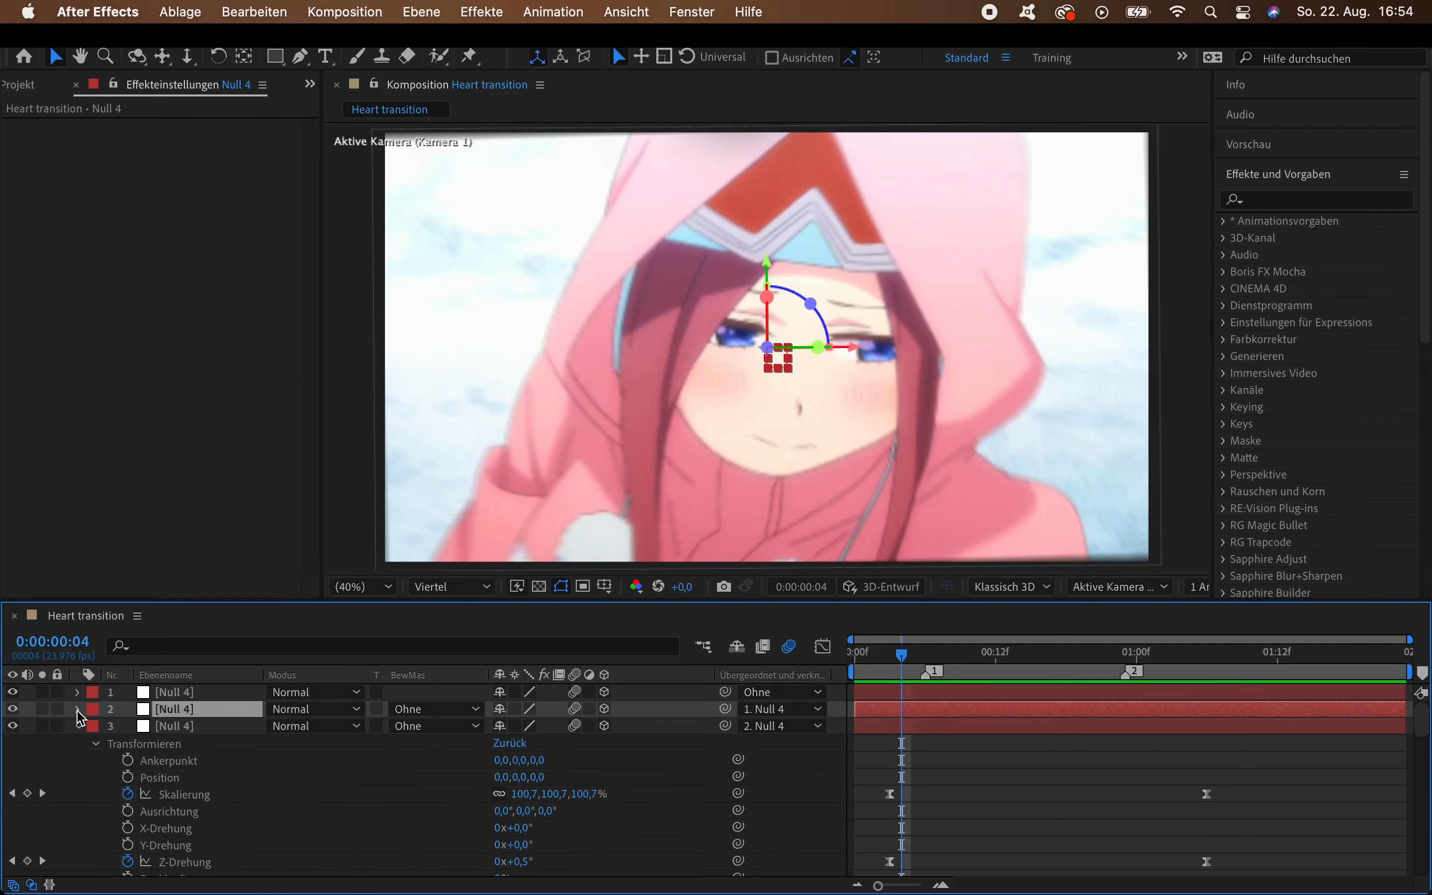
# Key the second null's scale to 65% just after one second and apply Easy Ease.
pyautogui.moveTo(1092, 662); pyautogui.dragTo(1161, 662)
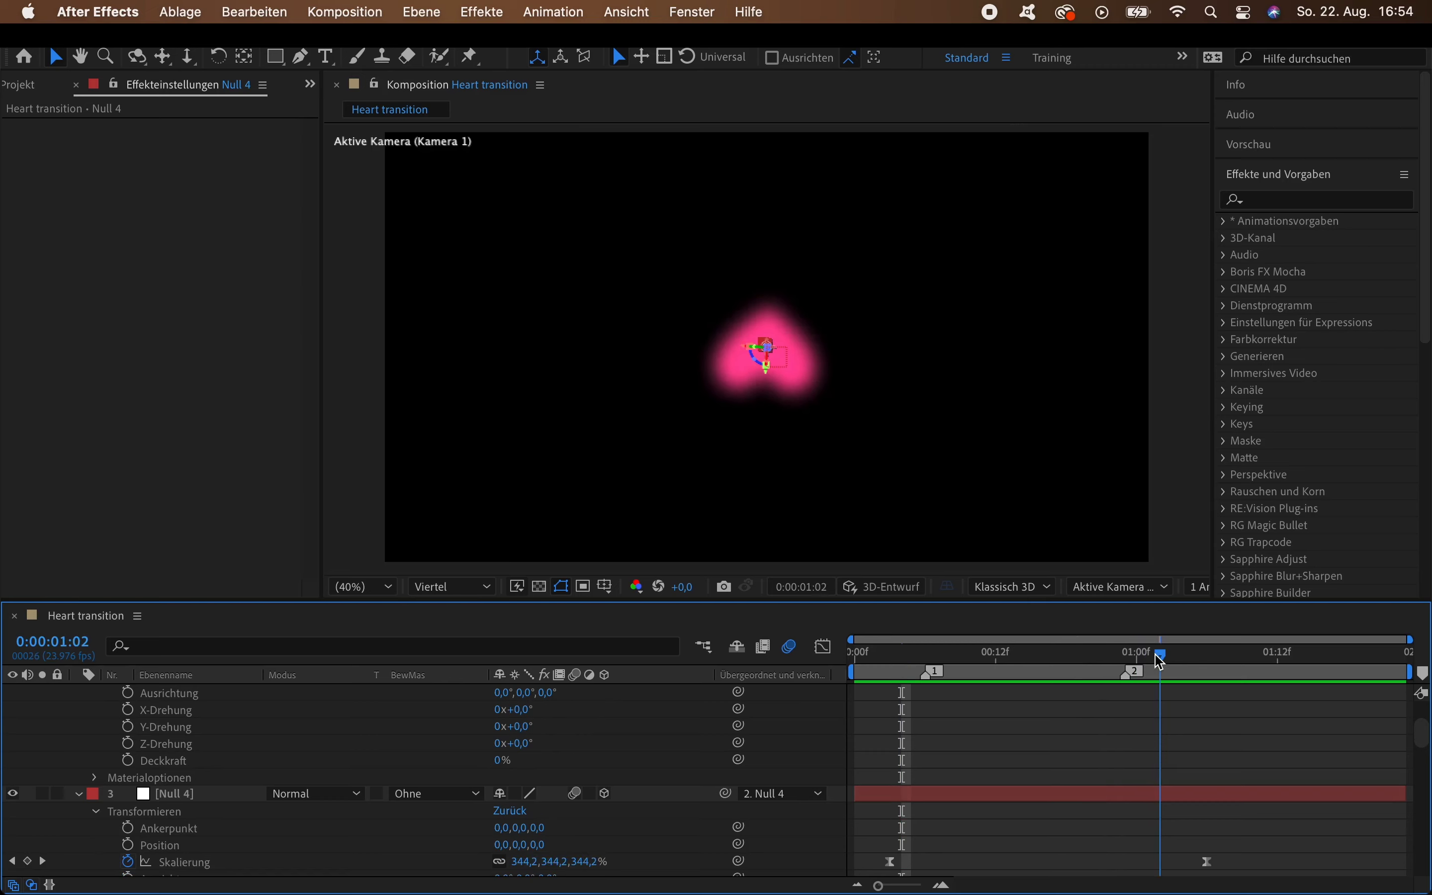
pyautogui.scroll(3, 129, 734)
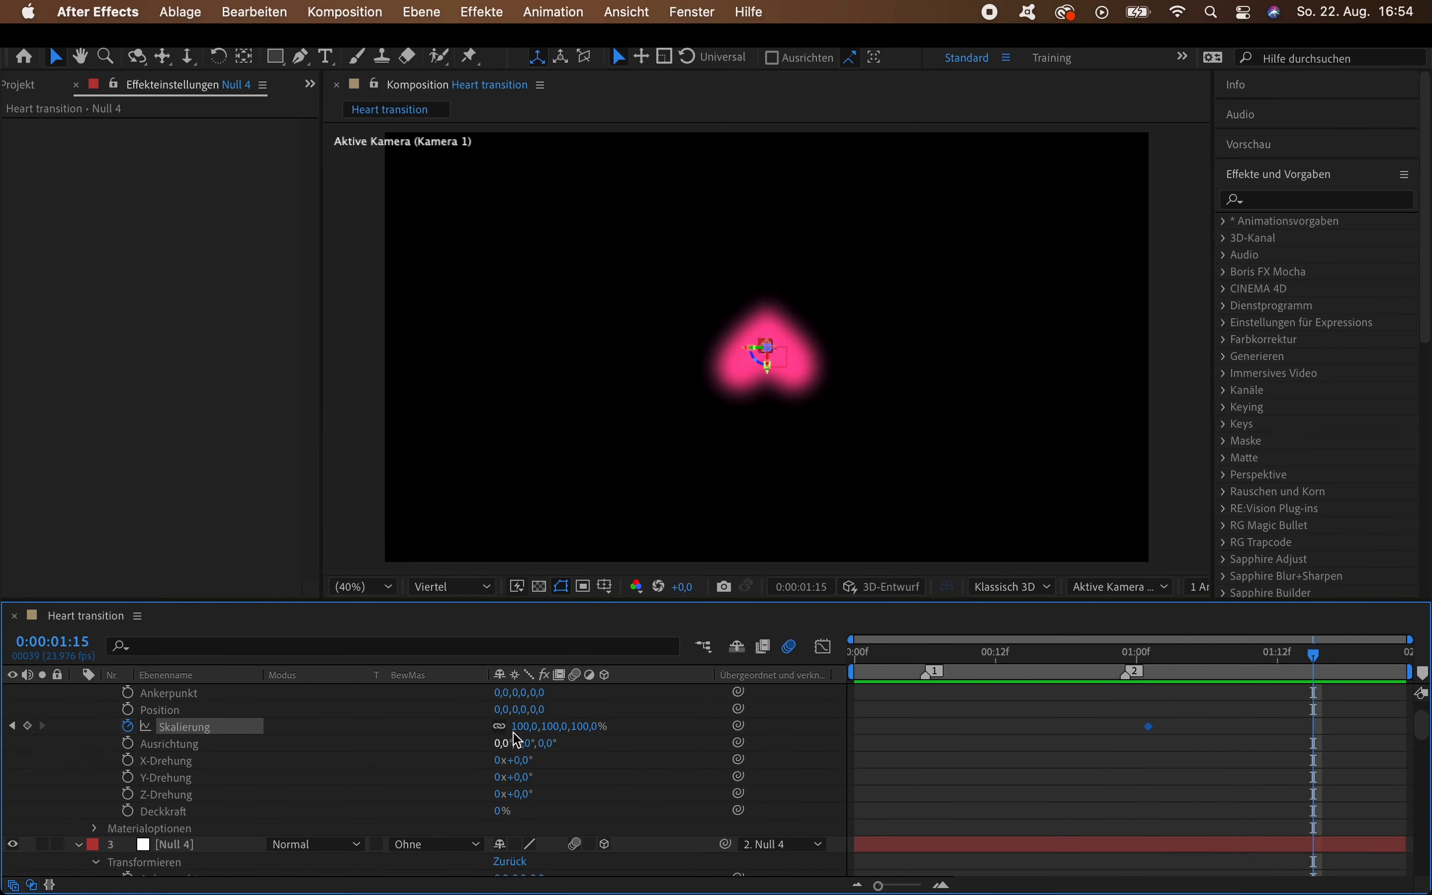
pyautogui.write('5')
pyautogui.press('Return')
pyautogui.moveTo(1355, 766)
pyautogui.mouseDown()
pyautogui.moveTo(1044, 689)
pyautogui.moveTo(1232, 654)
pyautogui.mouseUp()
pyautogui.click(554, 12)
pyautogui.moveTo(853, 249)
pyautogui.click(909, 271)
# Check the eased scale curve, then start keyframing the top null's Scale.
pyautogui.click(824, 647)
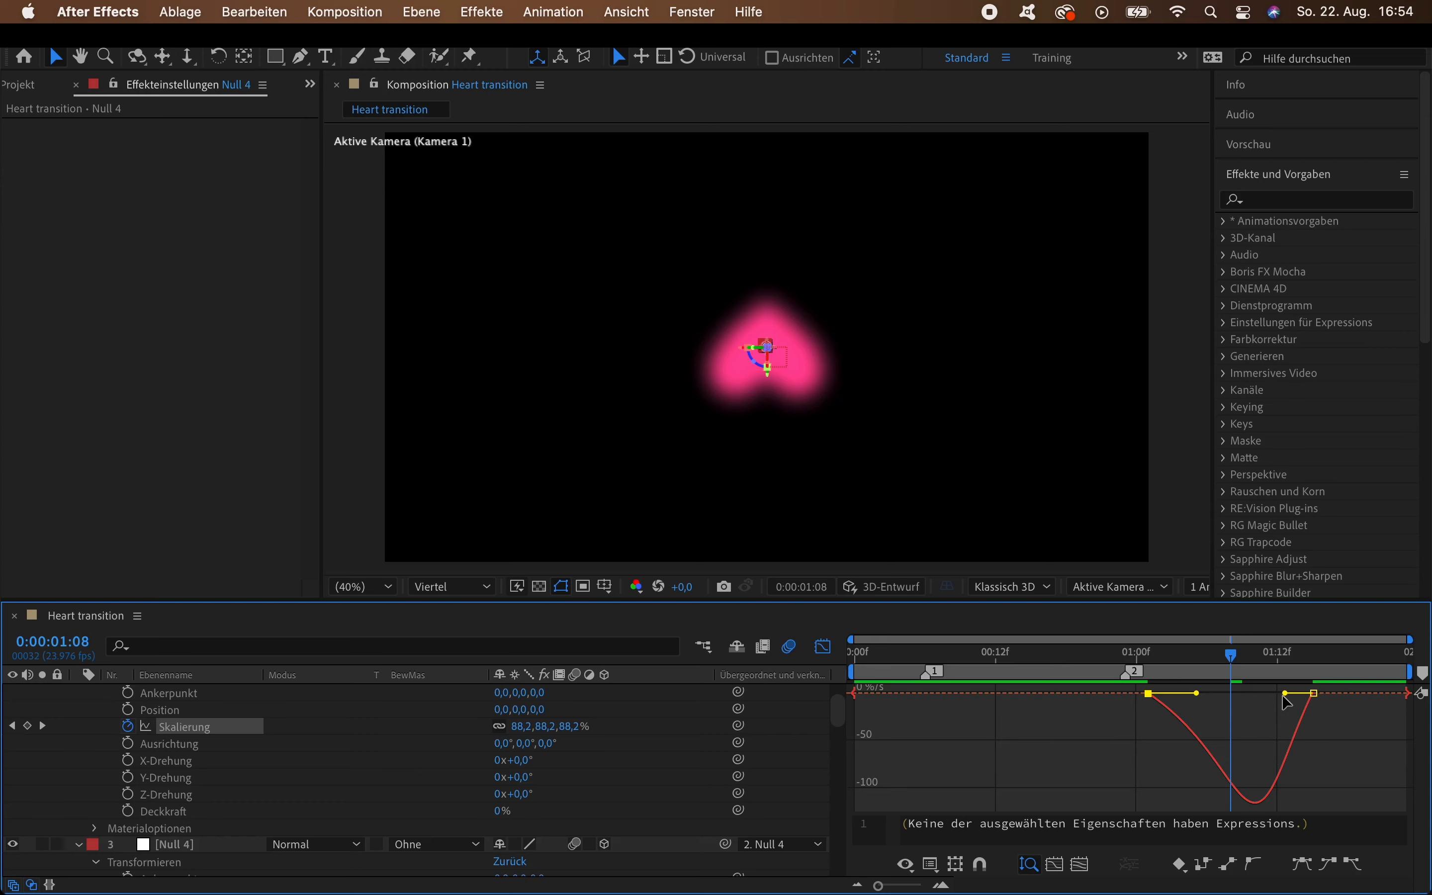
pyautogui.click(824, 647)
pyautogui.scroll(5, 243, 743)
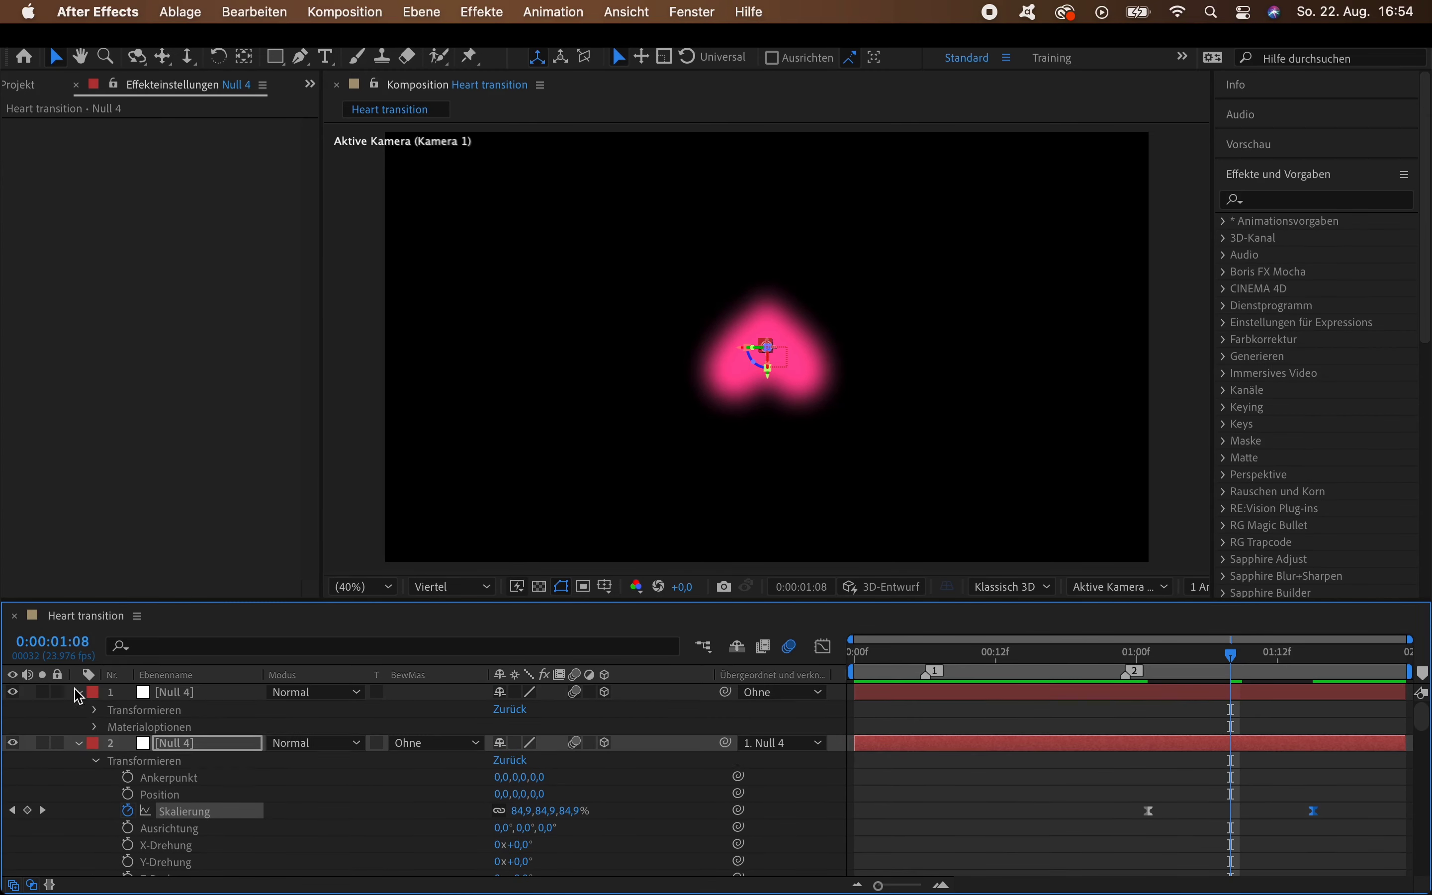
pyautogui.click(128, 762)
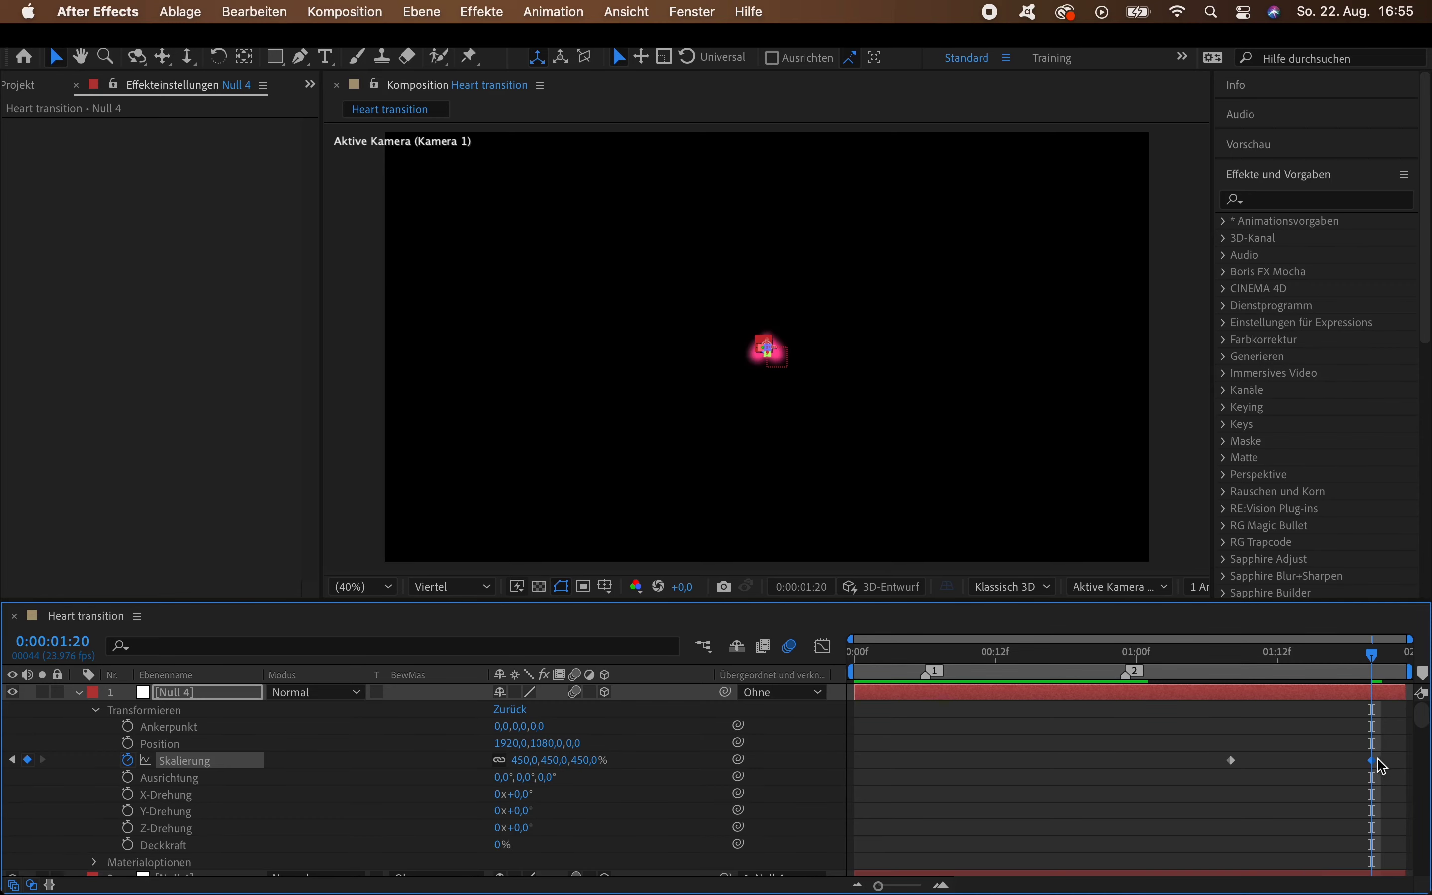
# Apply Easy Ease to the top null's Scale keyframes.
pyautogui.click(553, 12)
pyautogui.moveTo(609, 240)
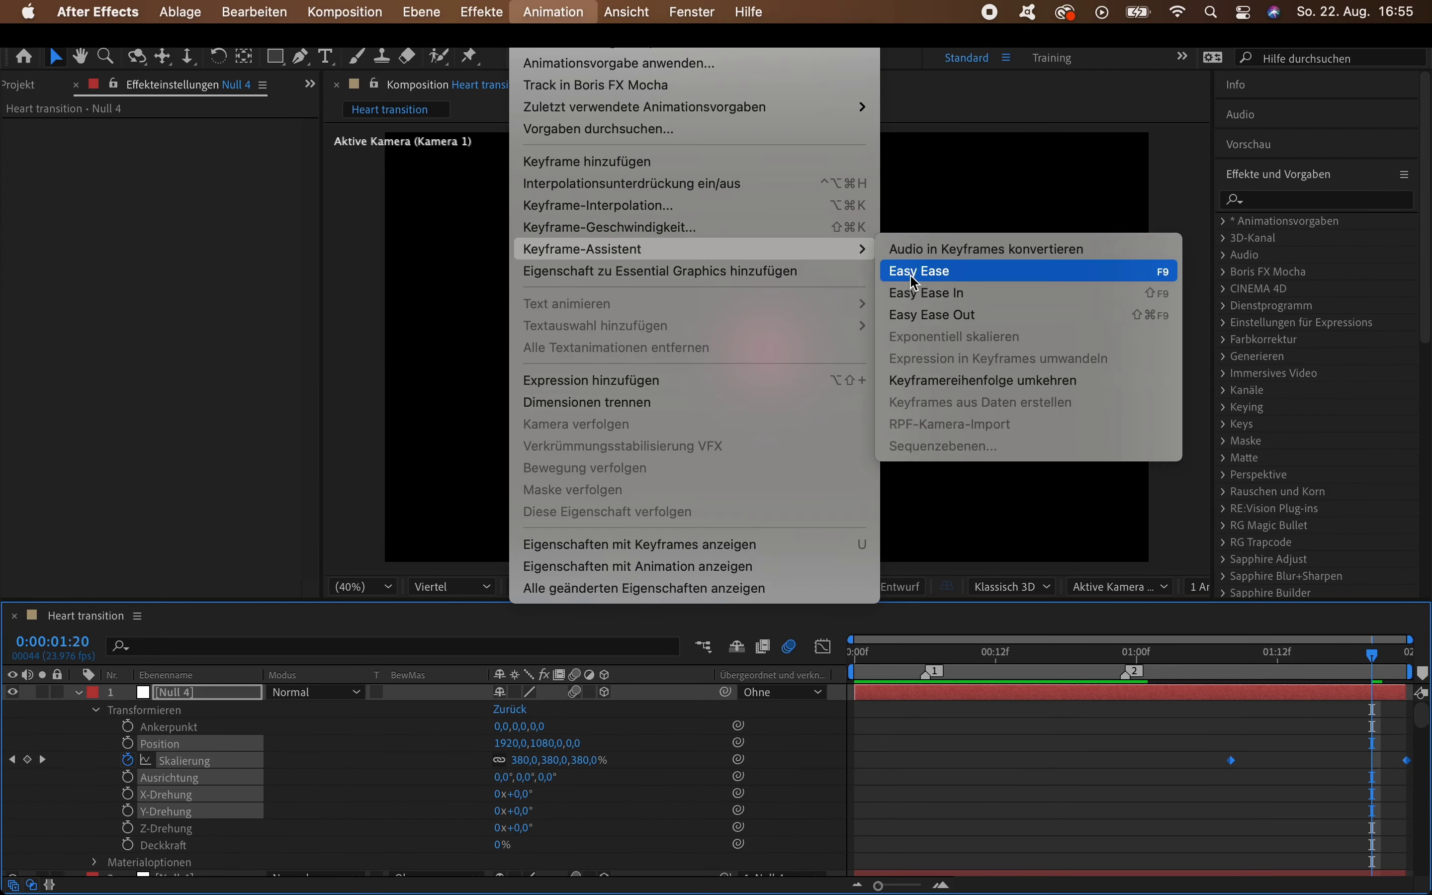
pyautogui.click(904, 269)
pyautogui.click(824, 646)
# In the value graph, drag the handles into a steep ease-in toward the 450% keyframe.
pyautogui.click(941, 867)
pyautogui.click(1101, 675)
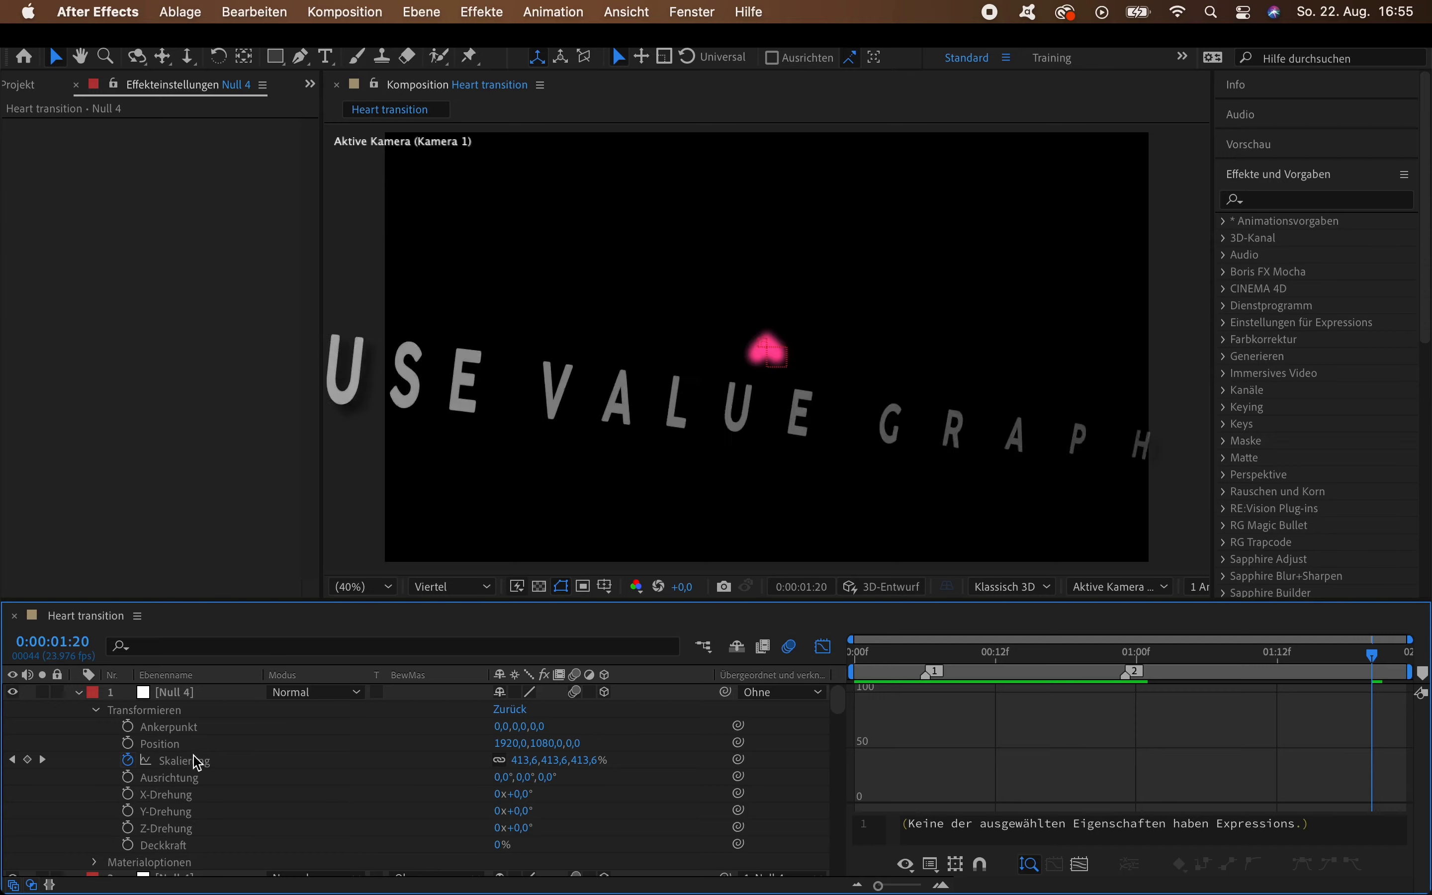
pyautogui.moveTo(1348, 692); pyautogui.dragTo(1404, 801)
pyautogui.moveTo(1289, 803); pyautogui.dragTo(1383, 801)
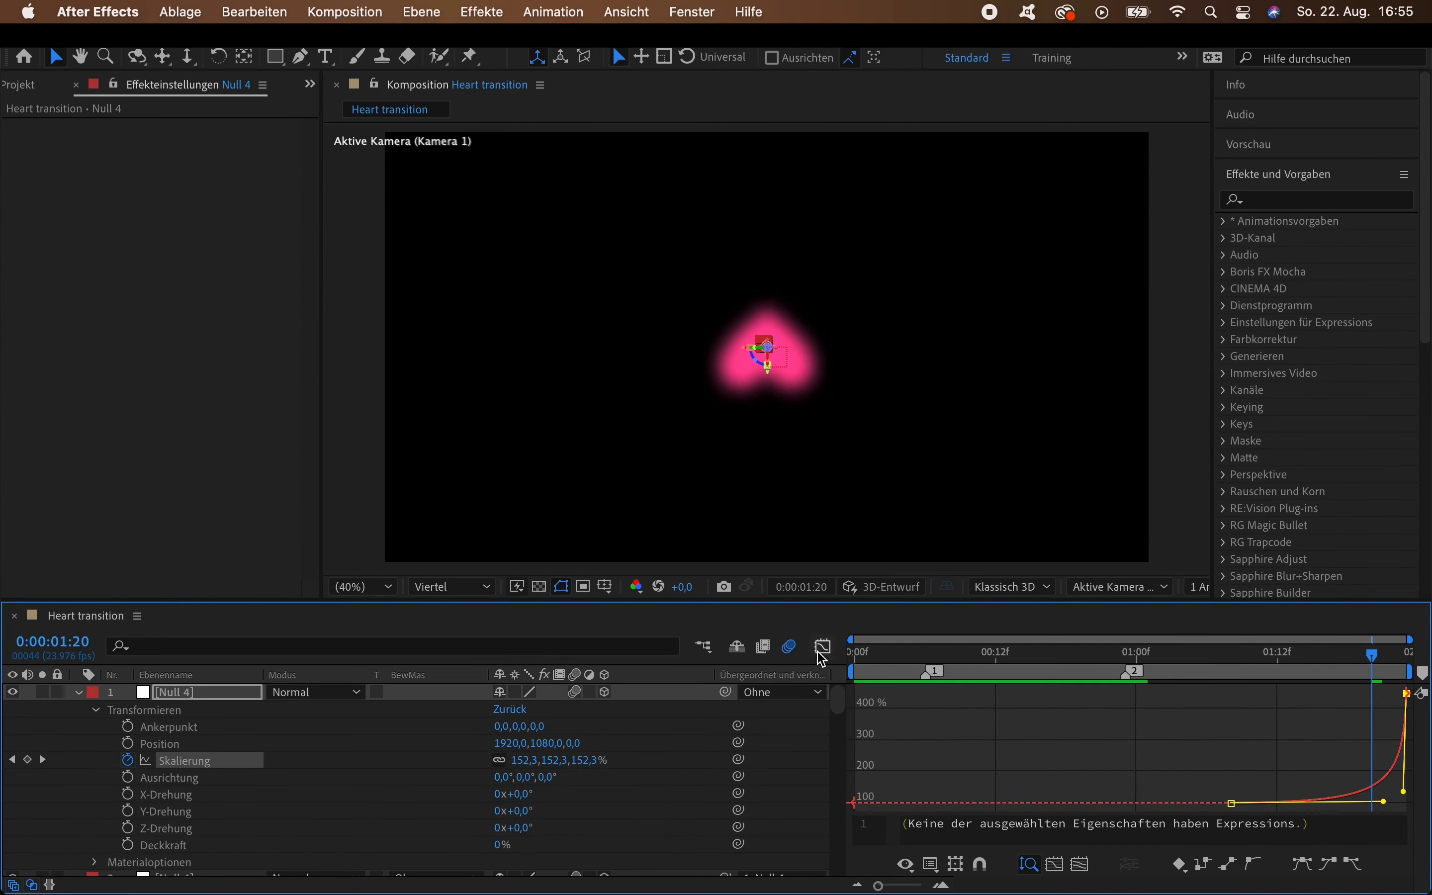
# Preview and scrub the transition to check the zoom, then select the second null's scale keyframe.
pyautogui.click(824, 647)
pyautogui.click(856, 652)
pyautogui.press('space')
pyautogui.press('space')
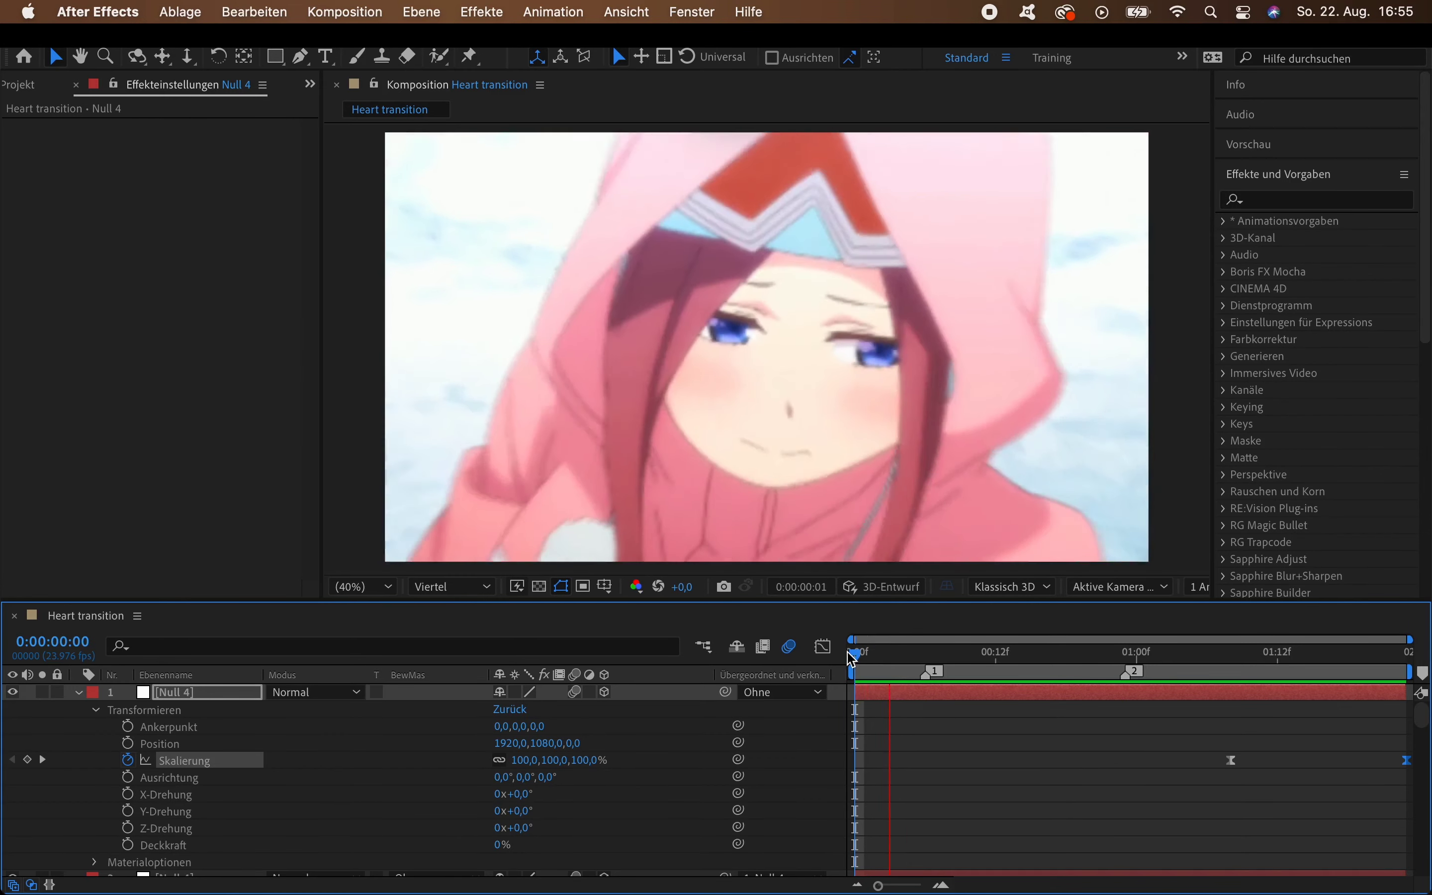
pyautogui.moveTo(855, 654); pyautogui.dragTo(1185, 707)
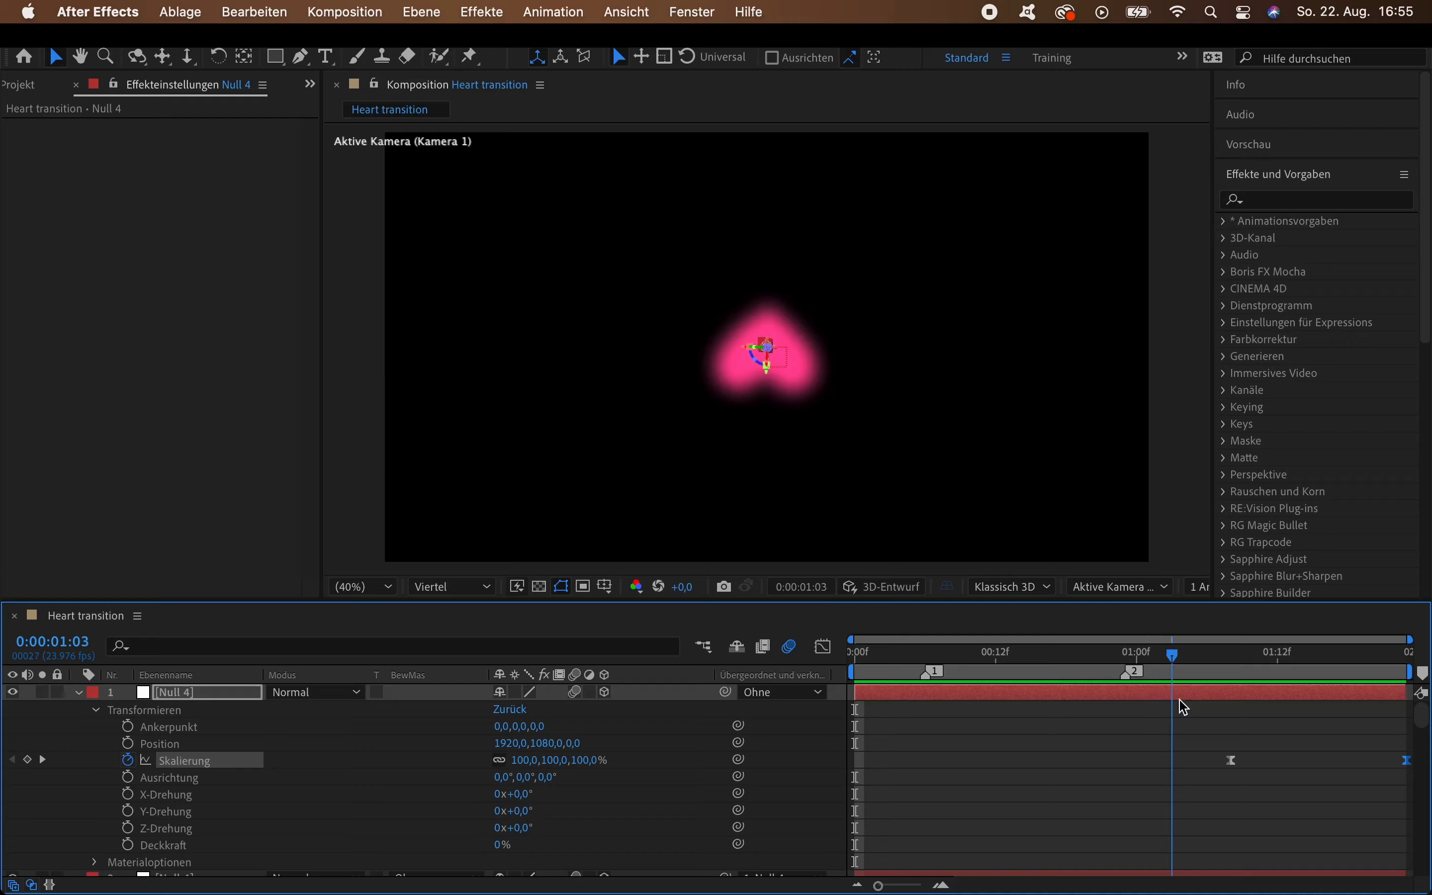
pyautogui.scroll(-5, 1145, 740)
pyautogui.click(1151, 777)
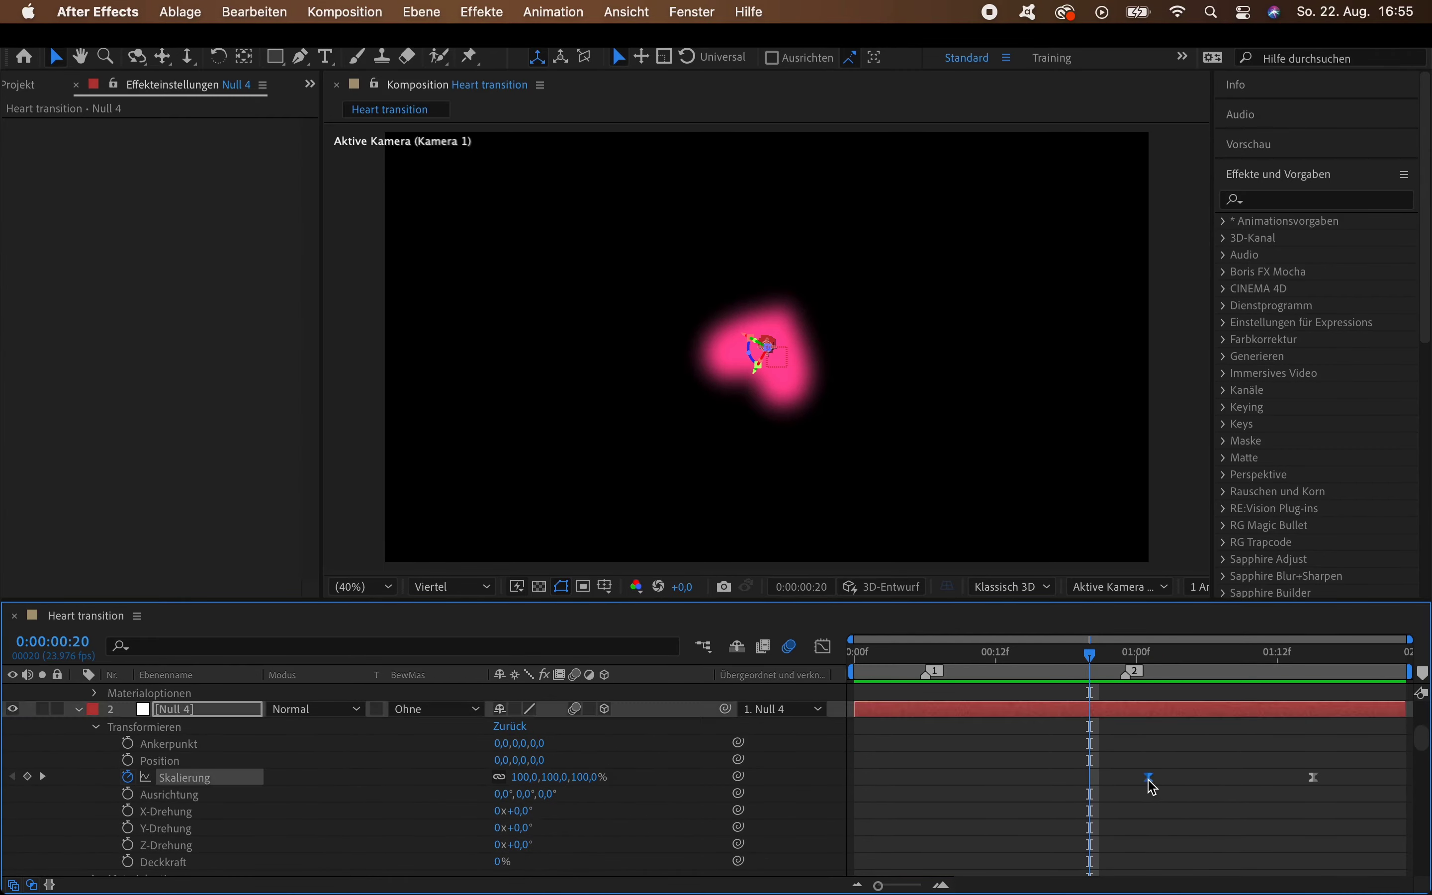
pyautogui.click(825, 647)
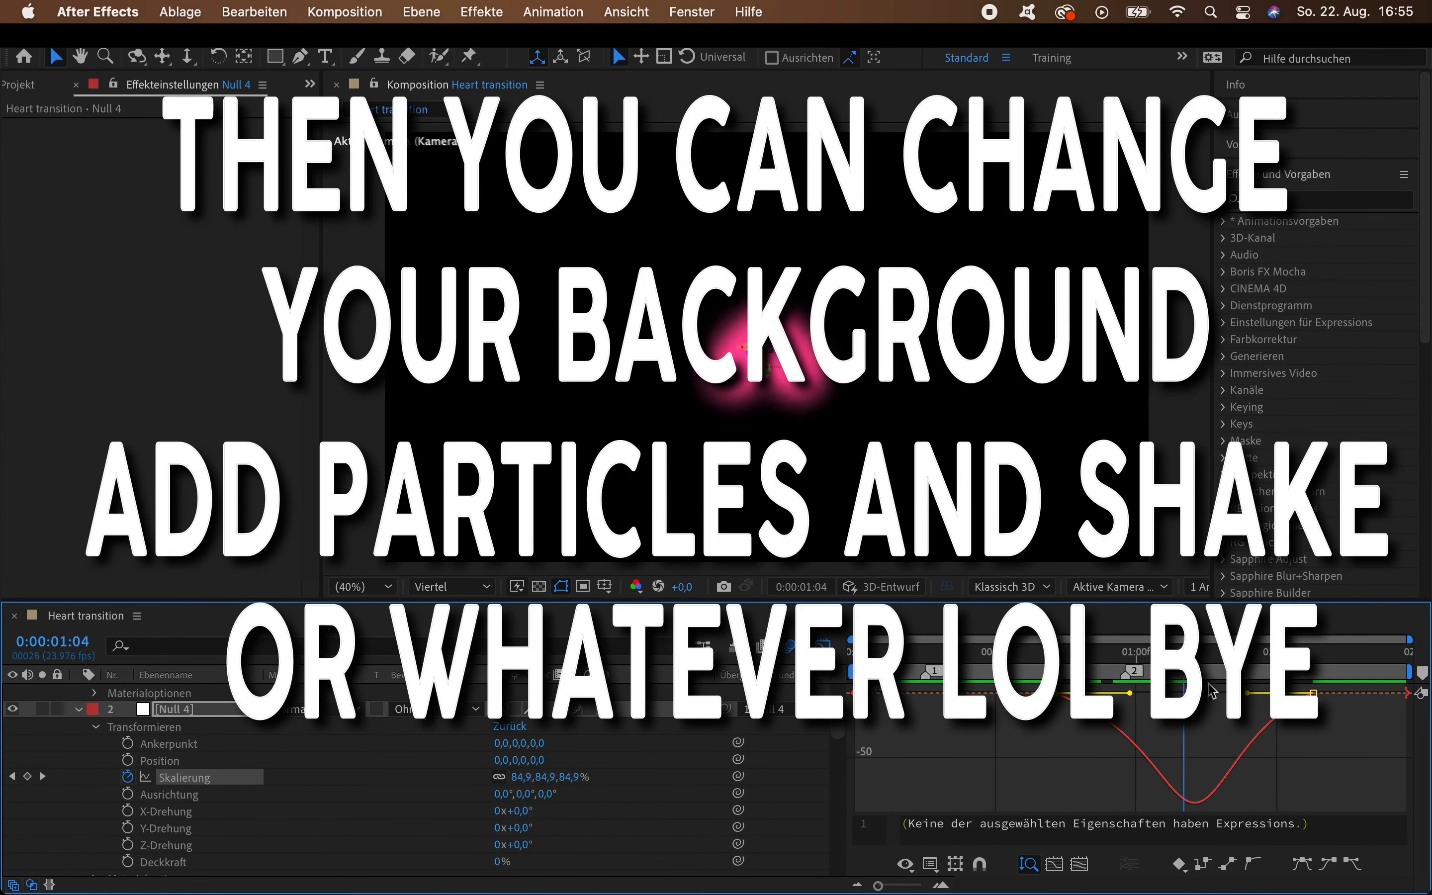
pyautogui.click(823, 644)
pyautogui.press('space')
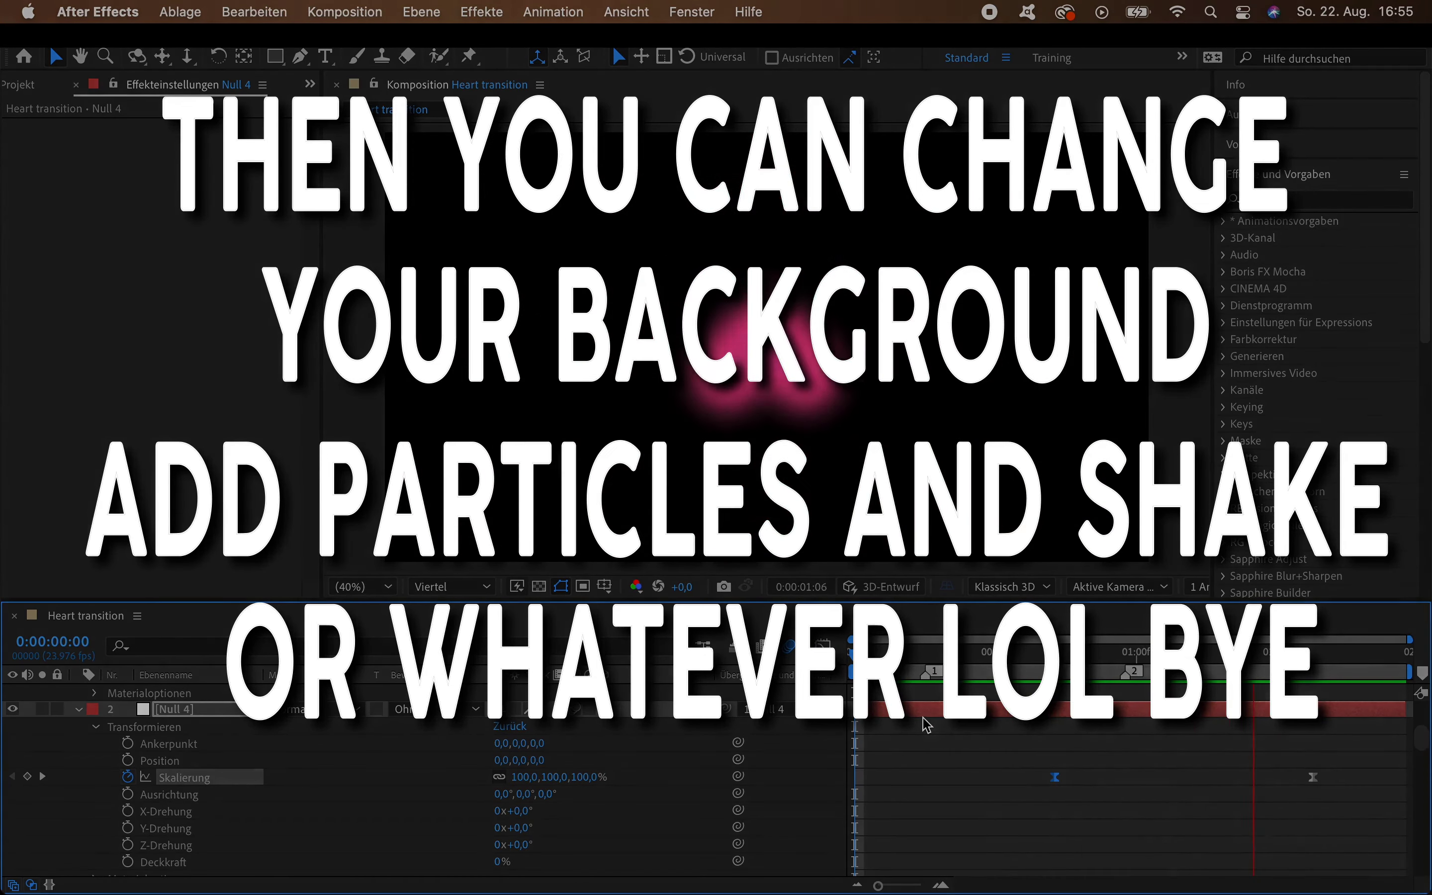